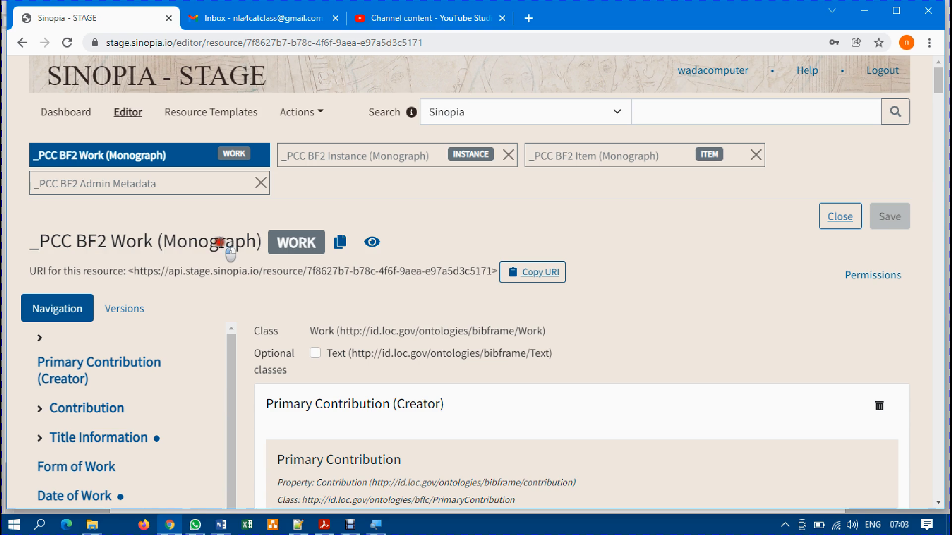
Look over the four open resources in turn: the Monograph Work, Instance and Item, and the Admin Metadata.
double_click(218, 243)
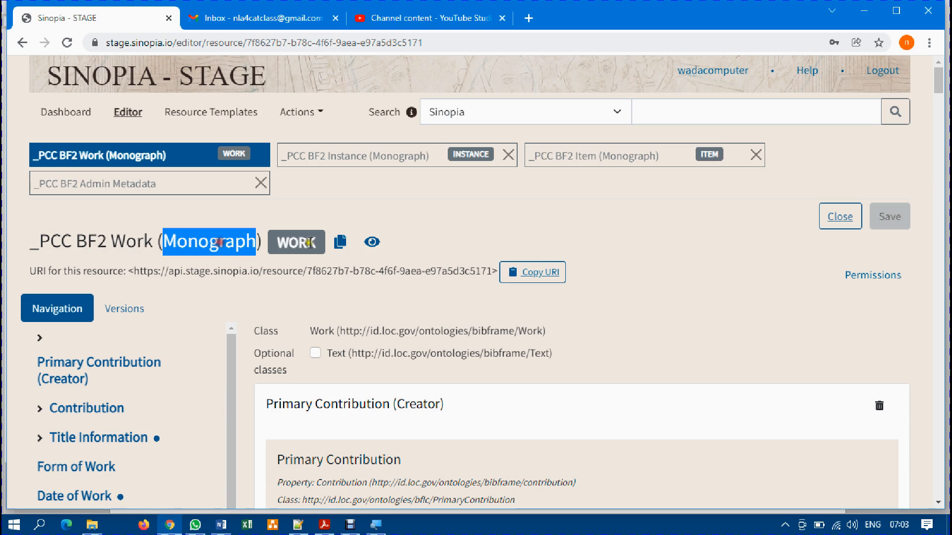
click(356, 162)
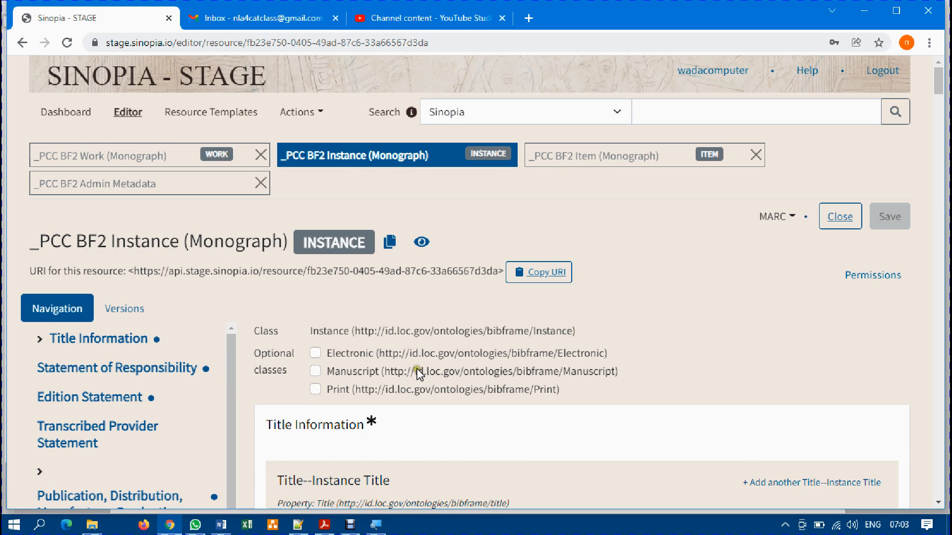
scroll(419, 372, down, 10)
scroll(418, 373, up, 8)
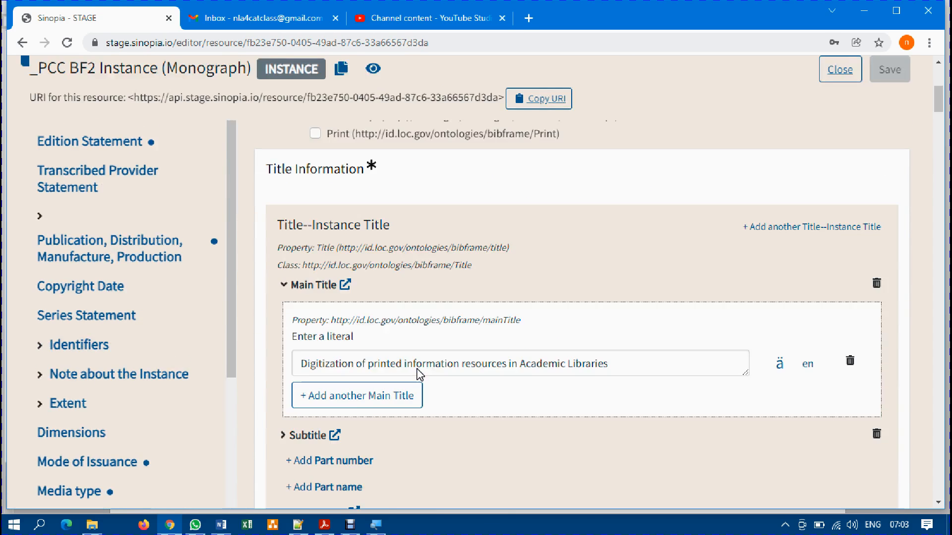
scroll(419, 372, up, 5)
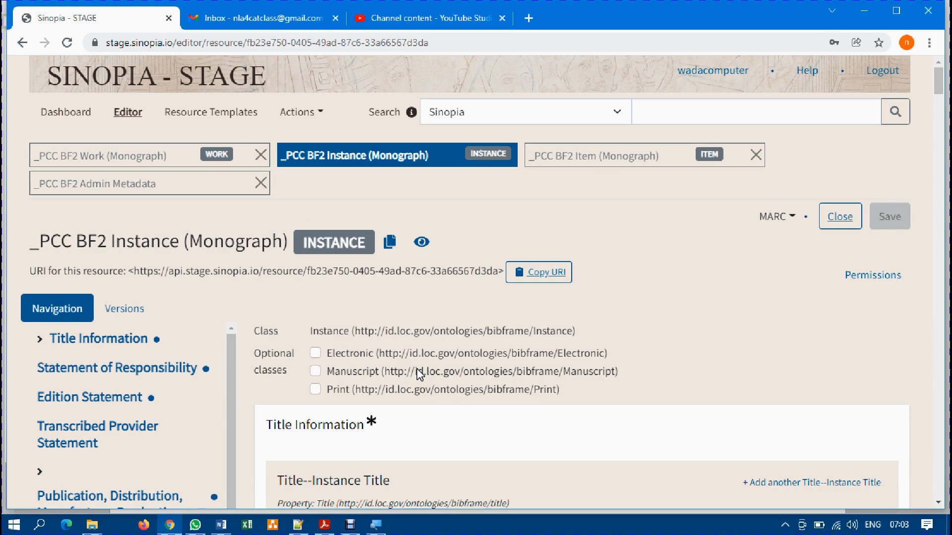
click(596, 155)
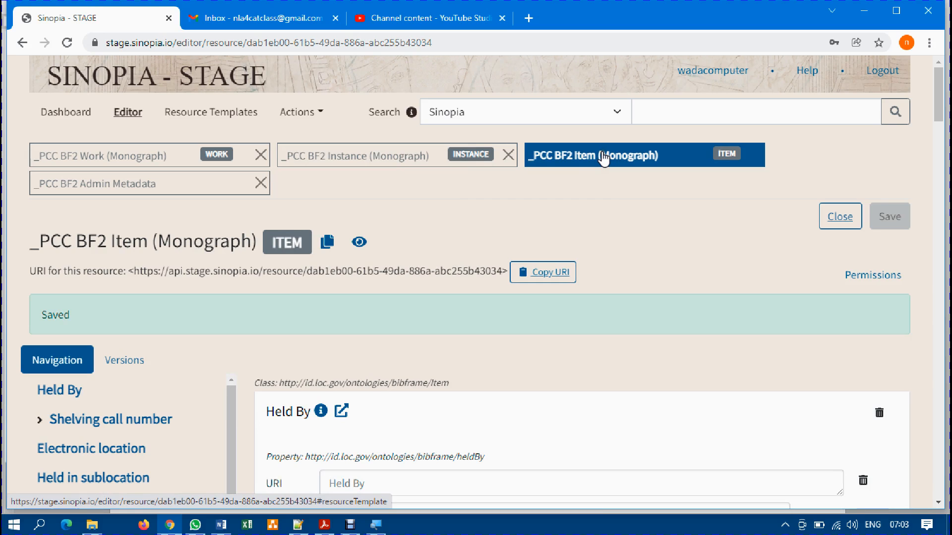
scroll(628, 319, down, 5)
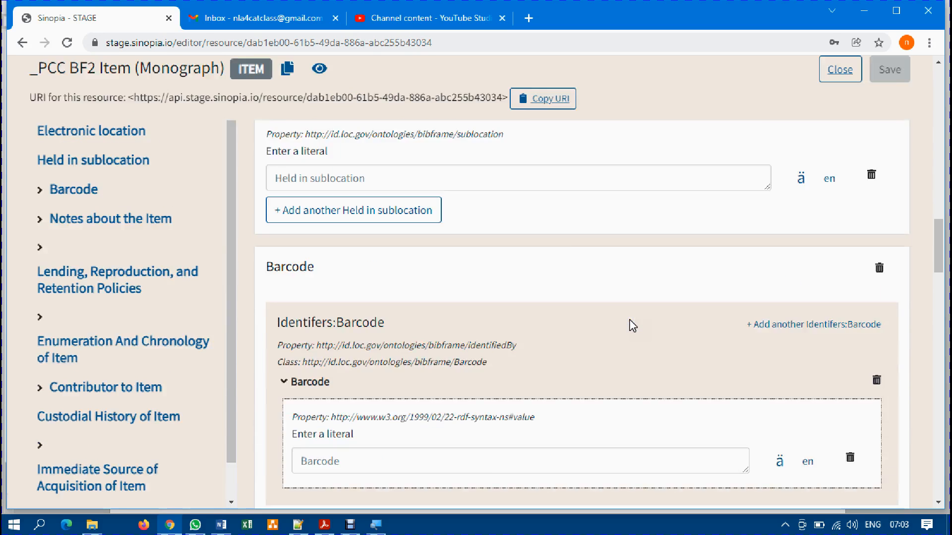
scroll(629, 320, up, 6)
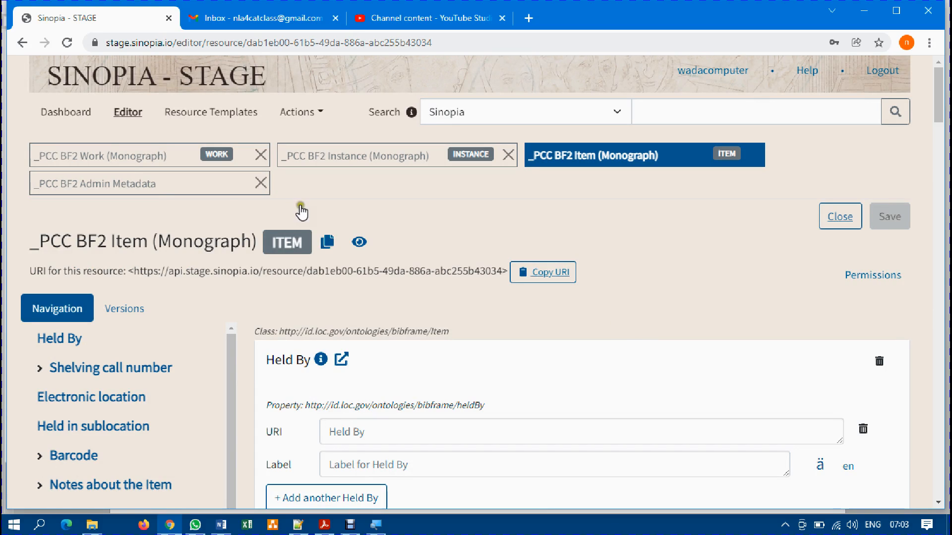
click(152, 188)
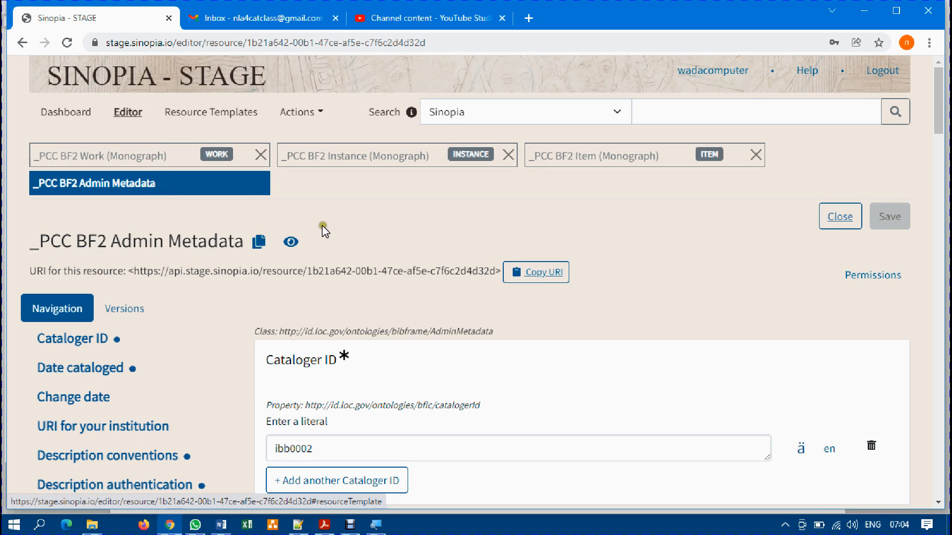
Look through the whole Monograph Work description, from Primary Contribution down to its Administrative metadata section.
click(175, 166)
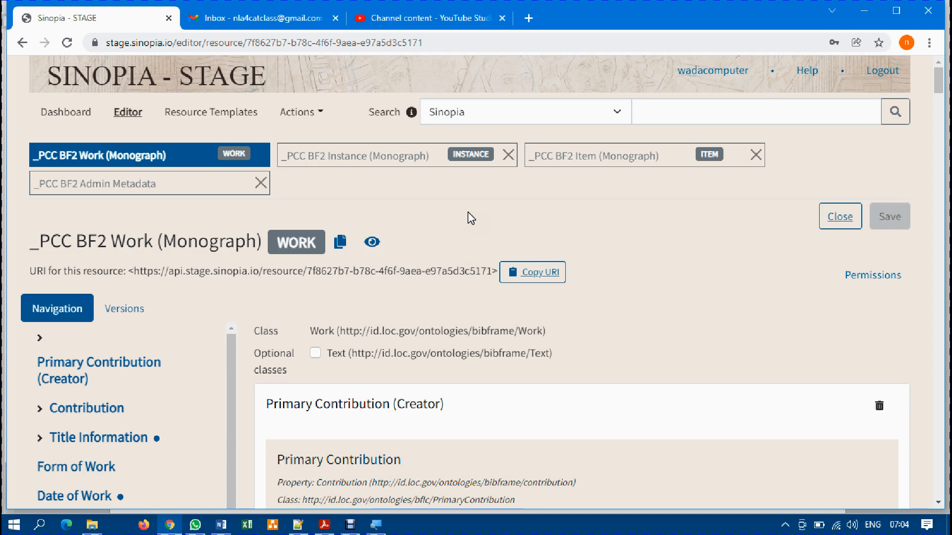
scroll(471, 218, down, 10)
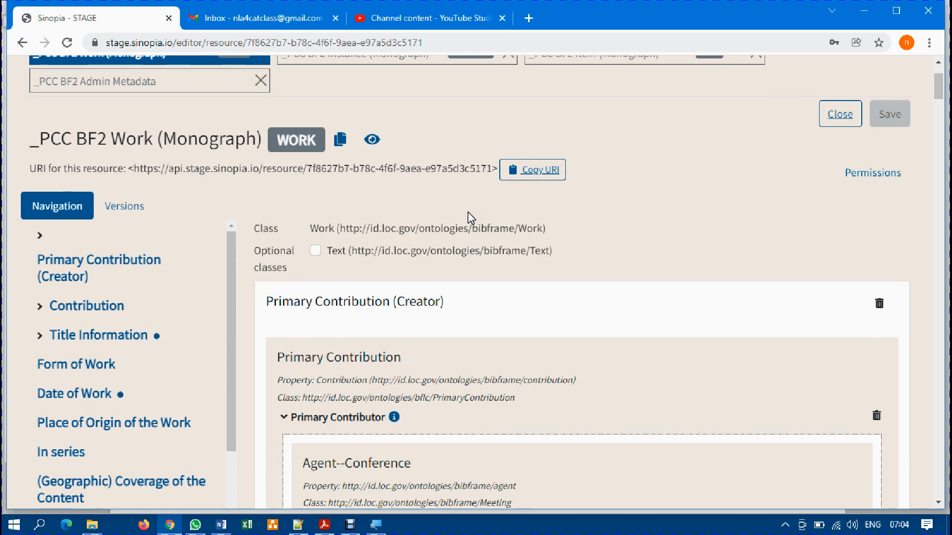
scroll(470, 218, down, 8)
scroll(471, 218, up, 20)
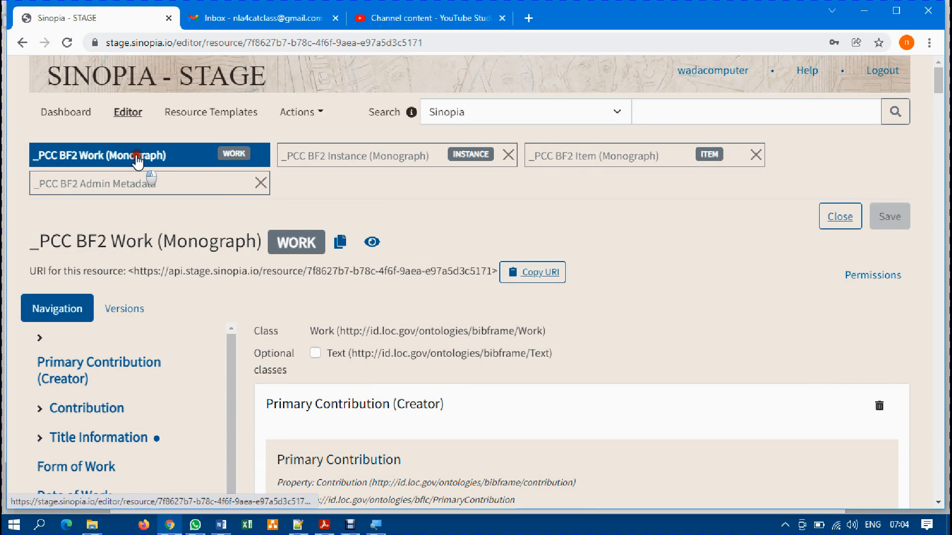
scroll(430, 311, down, 7)
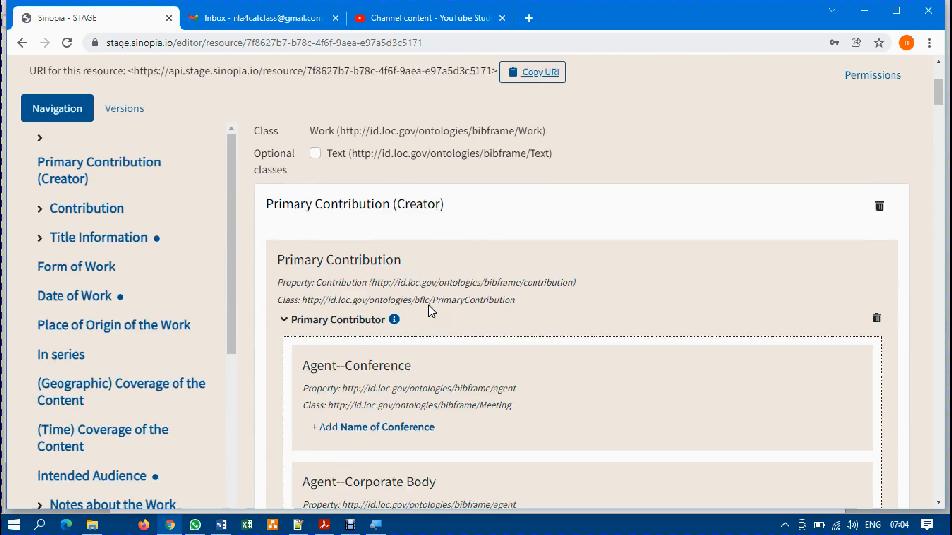
scroll(430, 311, down, 15)
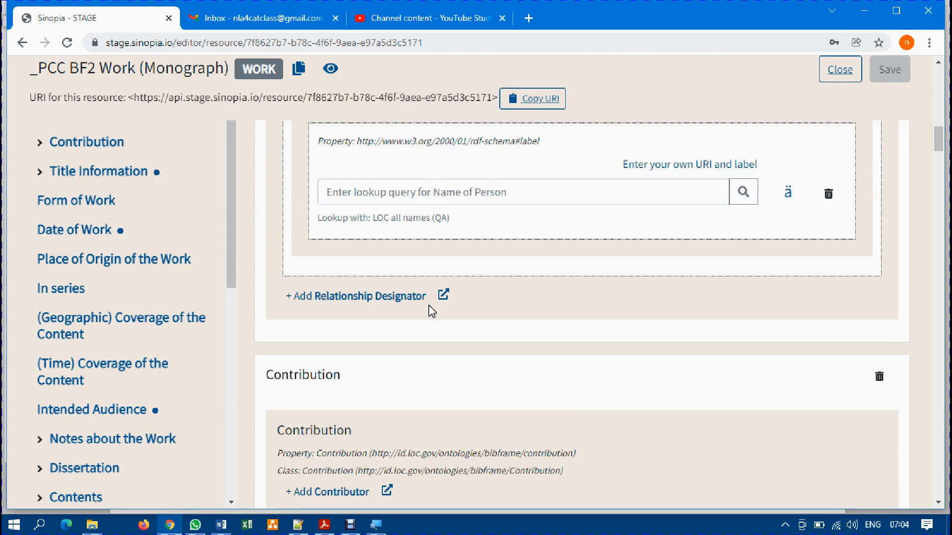
scroll(430, 311, down, 20)
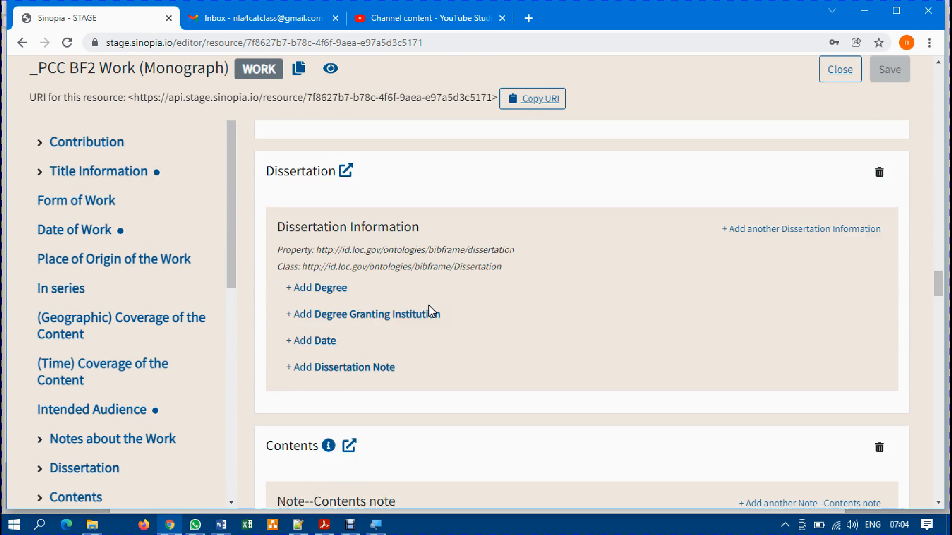
scroll(431, 311, down, 15)
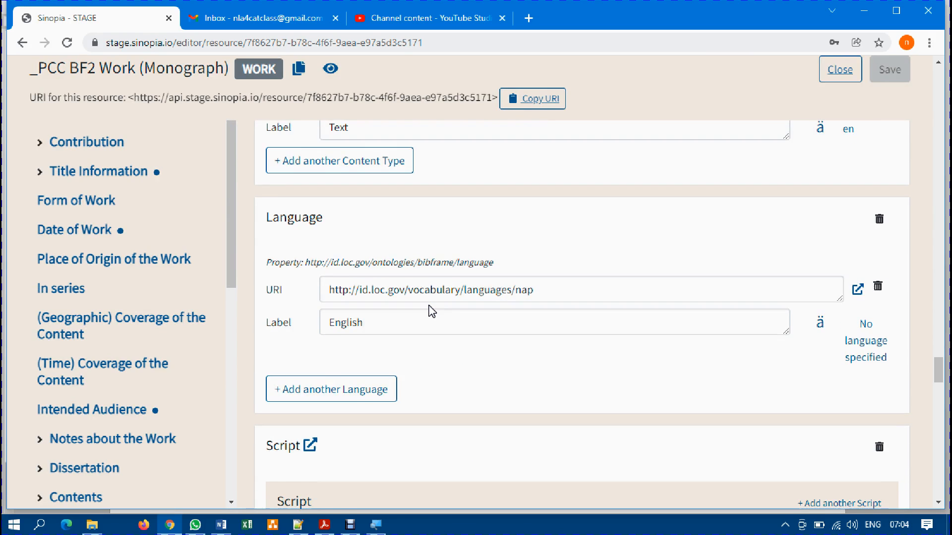
scroll(431, 311, down, 15)
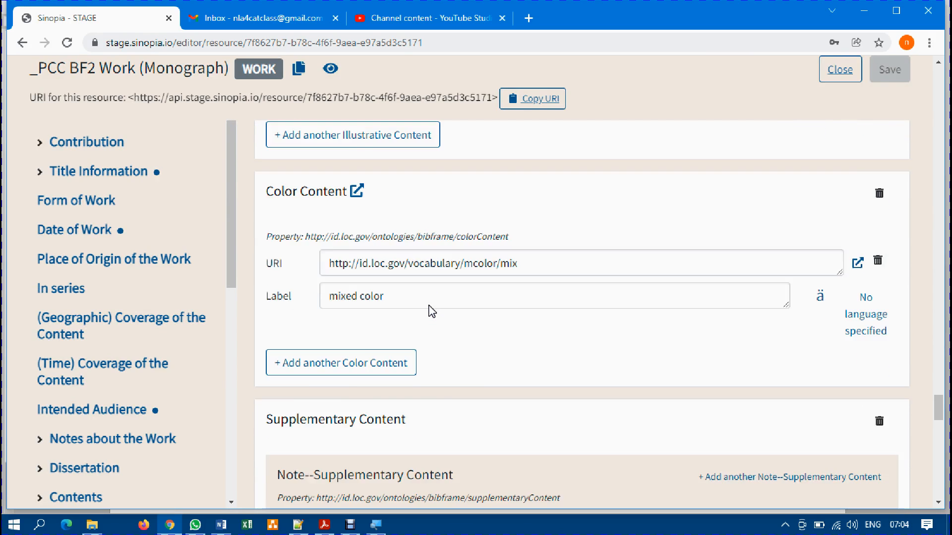
scroll(431, 311, down, 15)
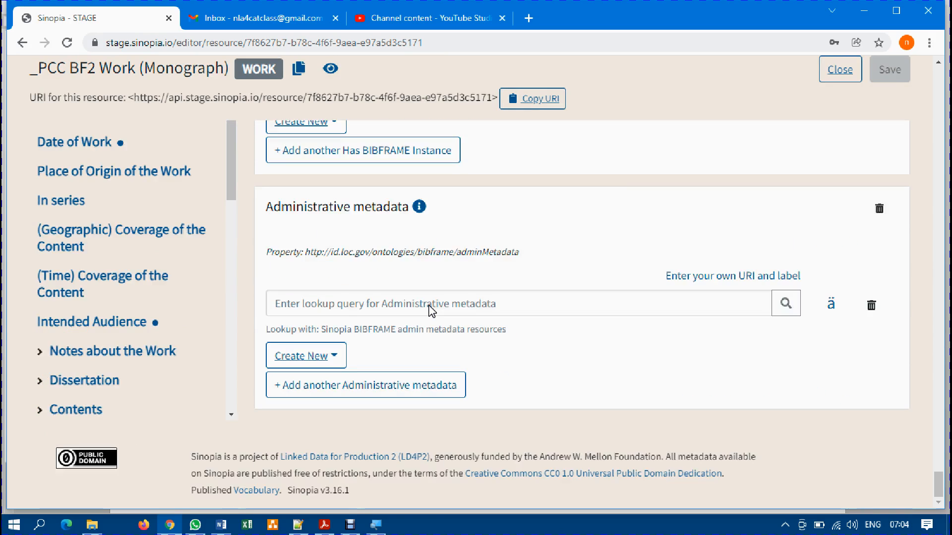
Examine the Has BIBFRAME Instance section and its lookup field in the Monograph Work.
scroll(431, 312, up, 5)
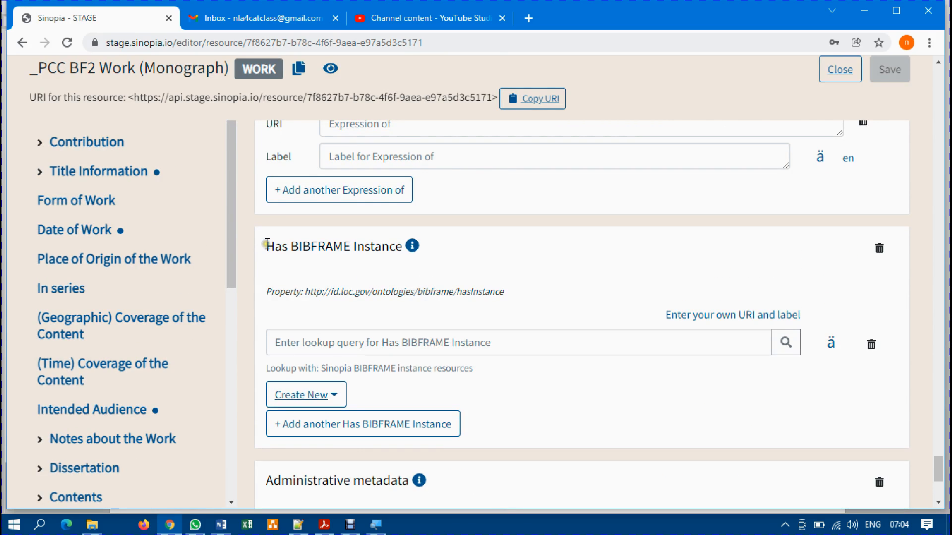
drag(266, 244, 419, 246)
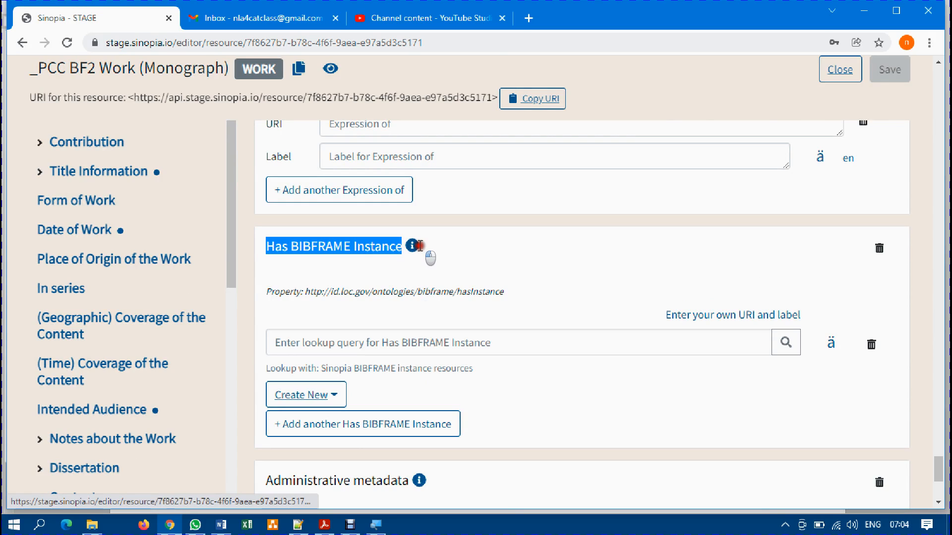
click(330, 246)
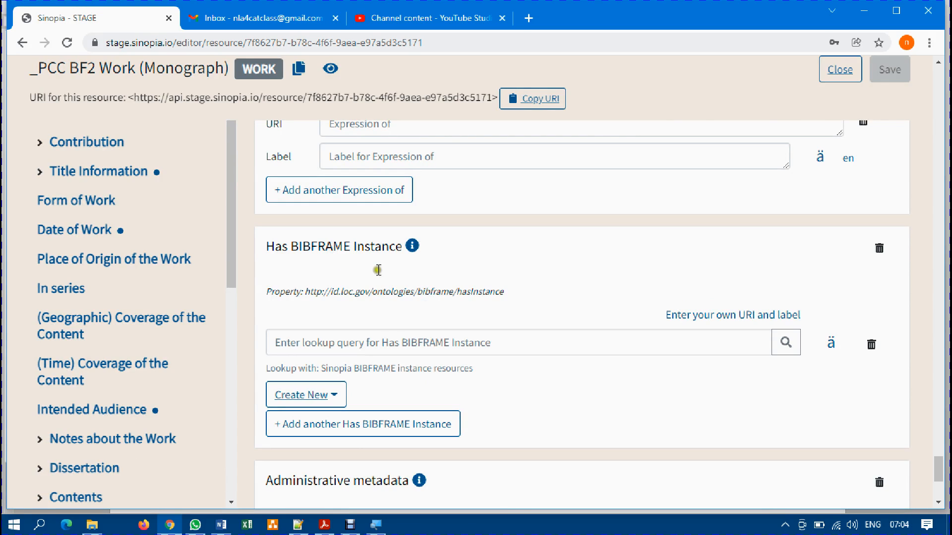
click(352, 341)
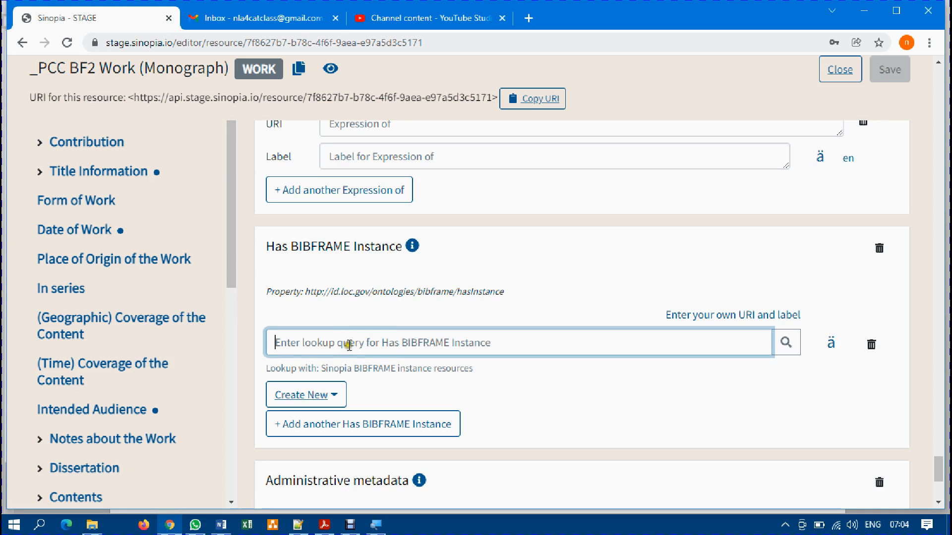
click(340, 346)
Examine the Administrative metadata section and its lookup field at the end of the Monograph Work.
scroll(339, 346, down, 4)
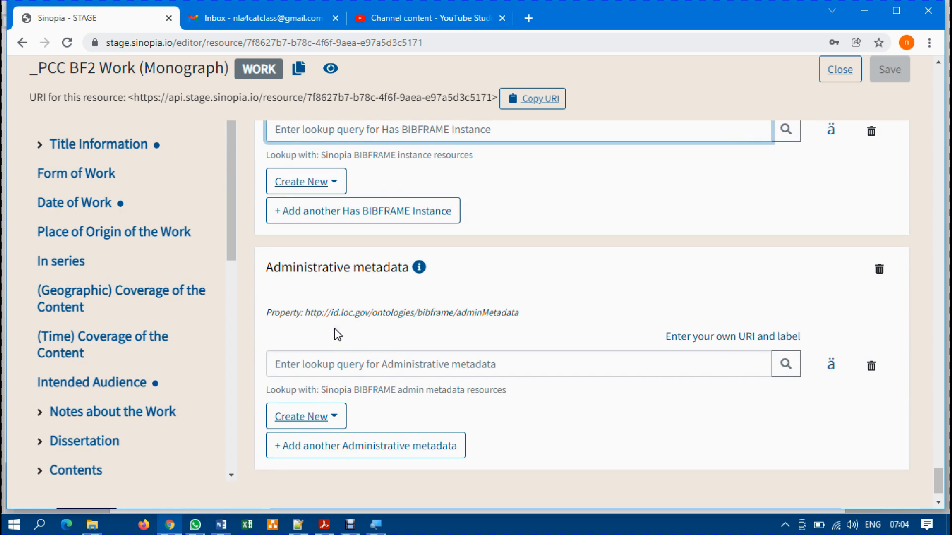
click(303, 363)
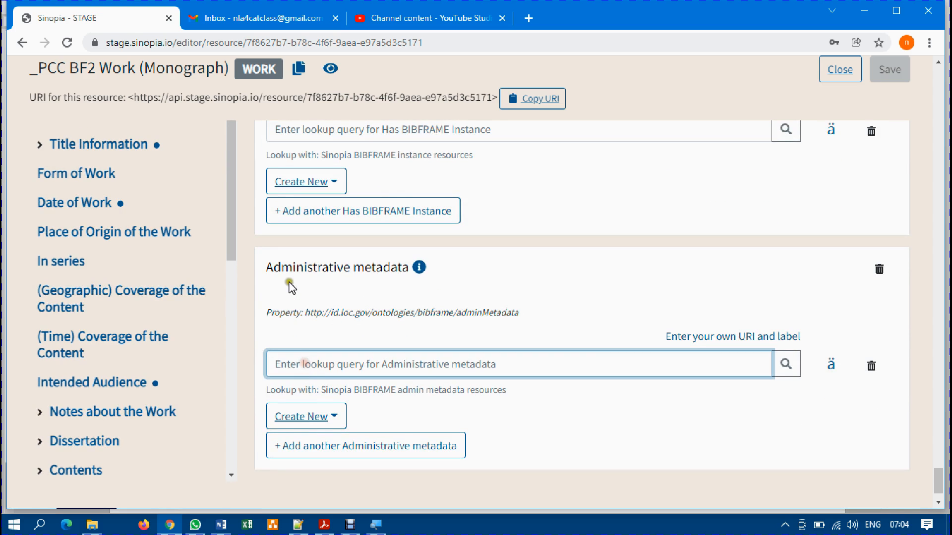
drag(292, 268, 368, 268)
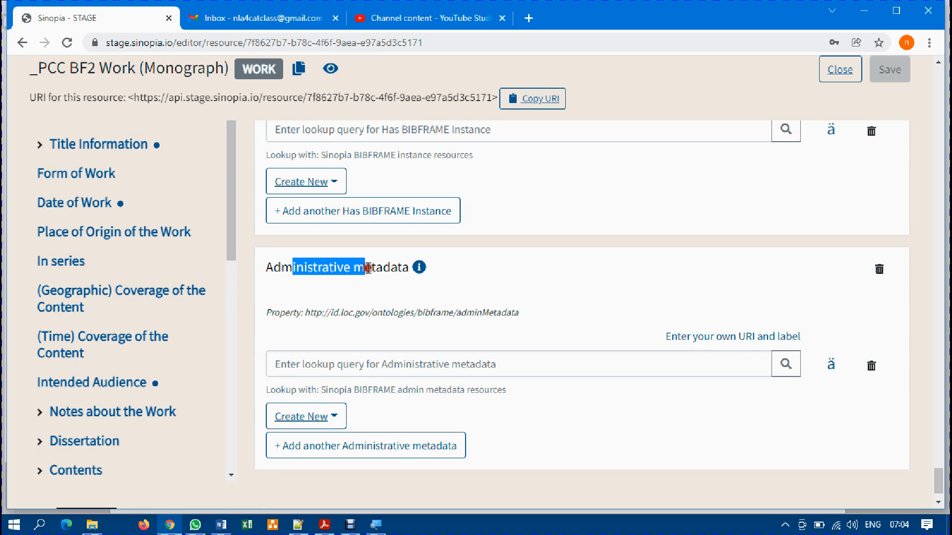
click(331, 367)
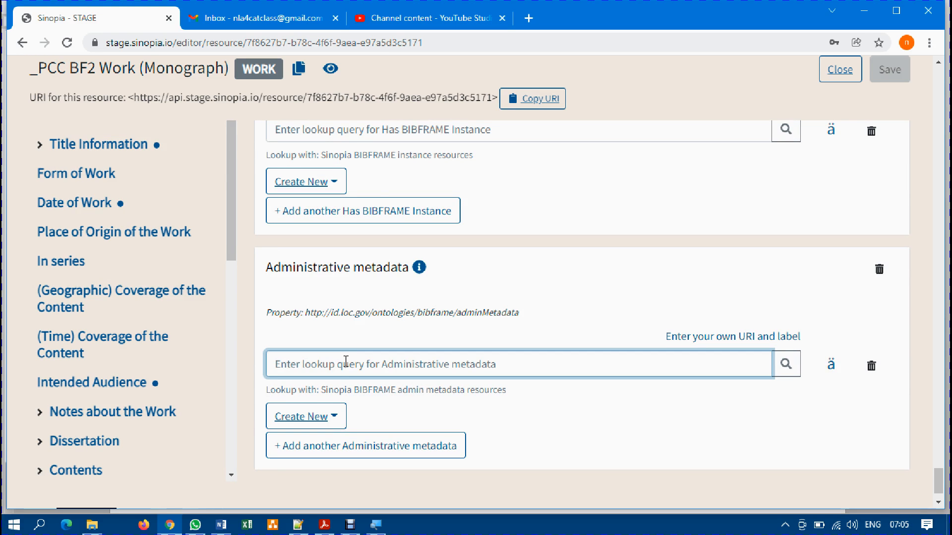
Switch to the Monograph Instance and look through its sections down to Administrative Metadata.
scroll(346, 361, up, 15)
scroll(345, 357, up, 20)
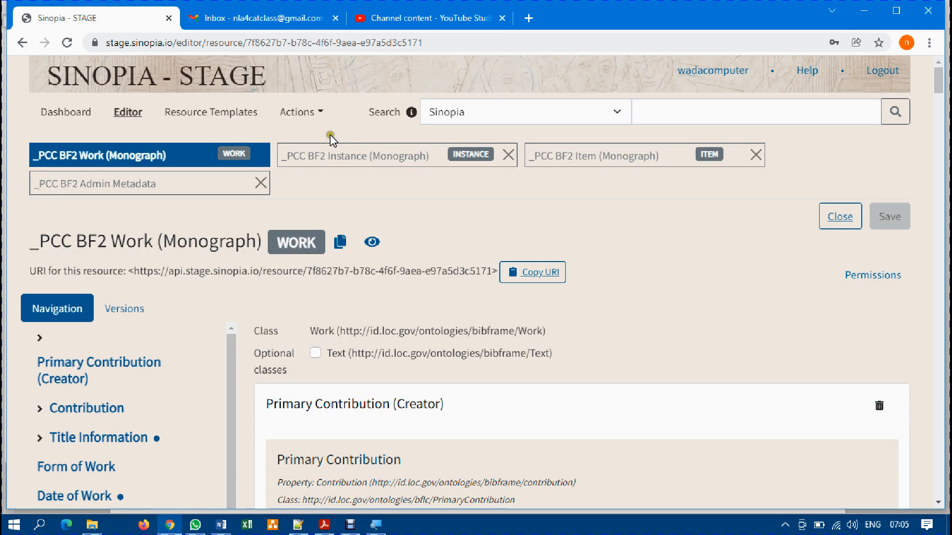
click(348, 155)
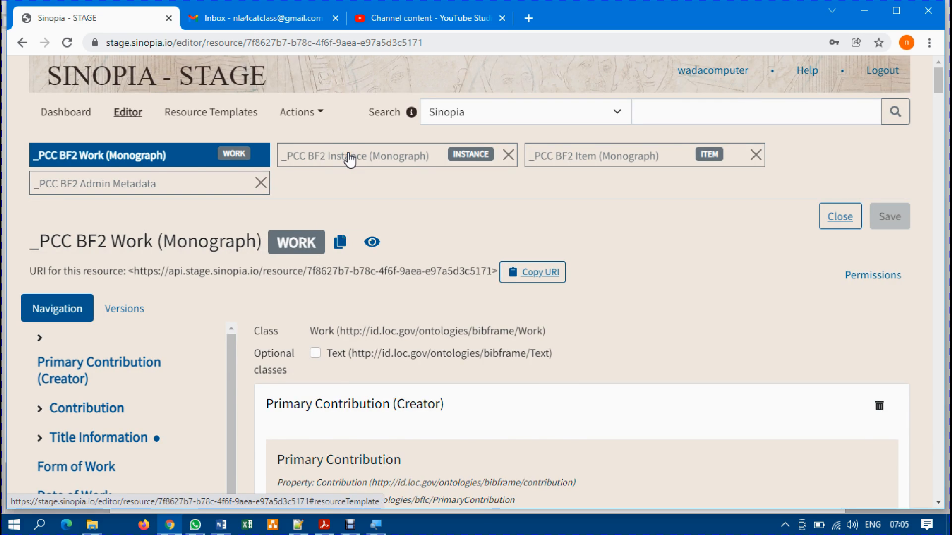
scroll(401, 346, down, 5)
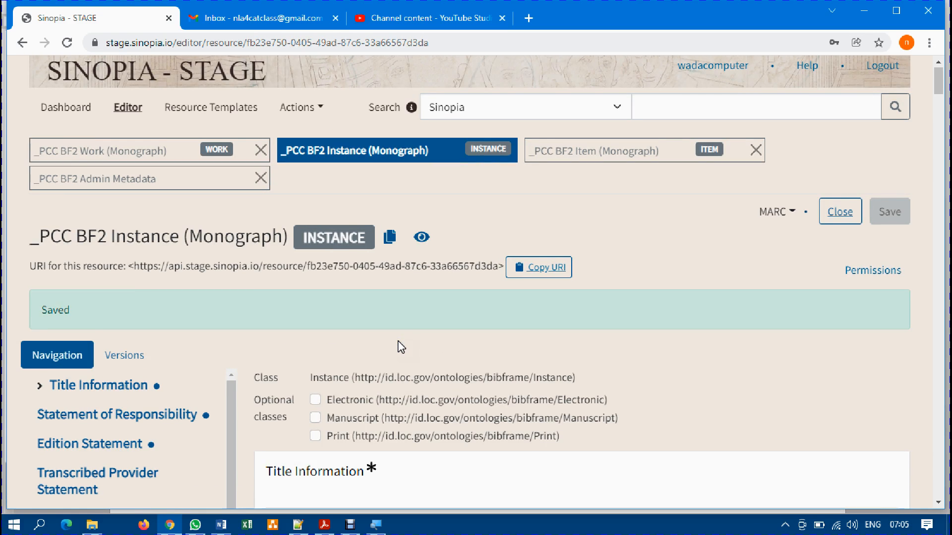
scroll(401, 345, down, 20)
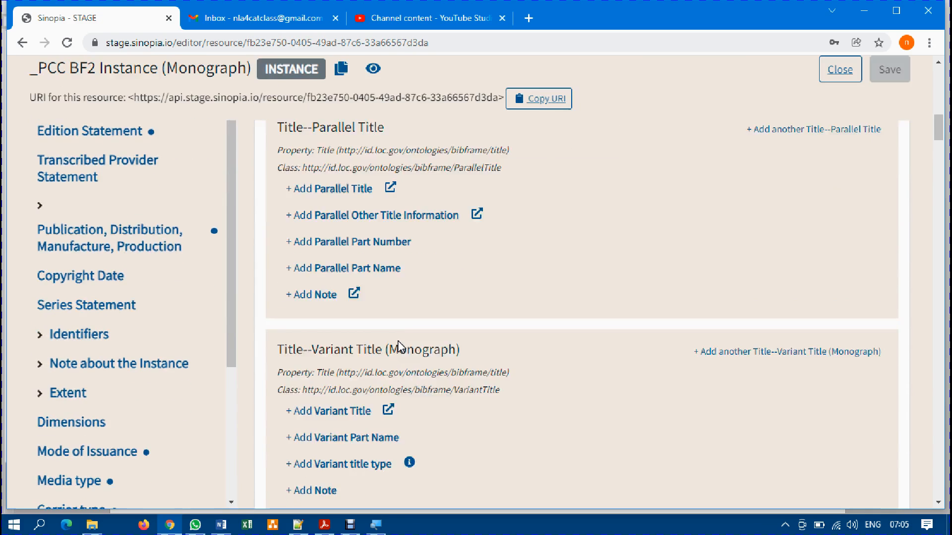
scroll(401, 345, down, 20)
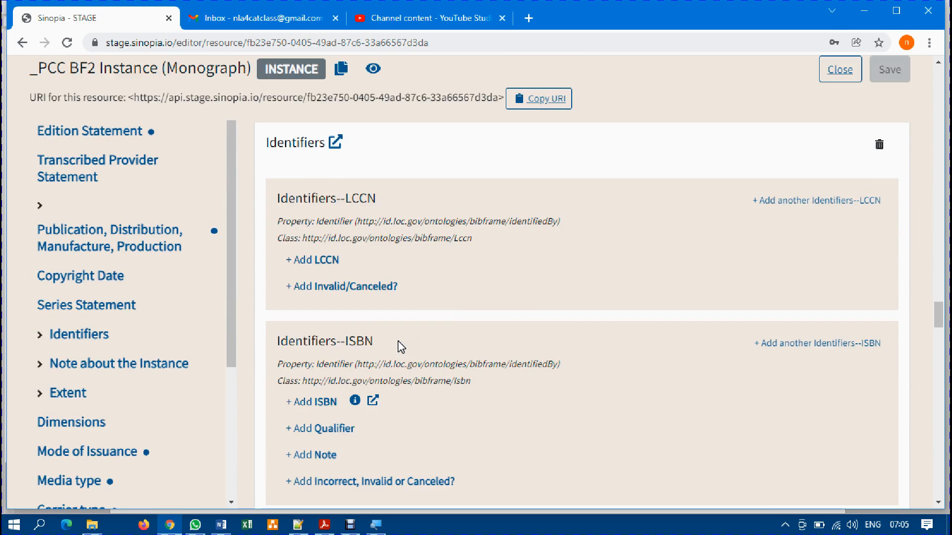
scroll(401, 346, down, 5)
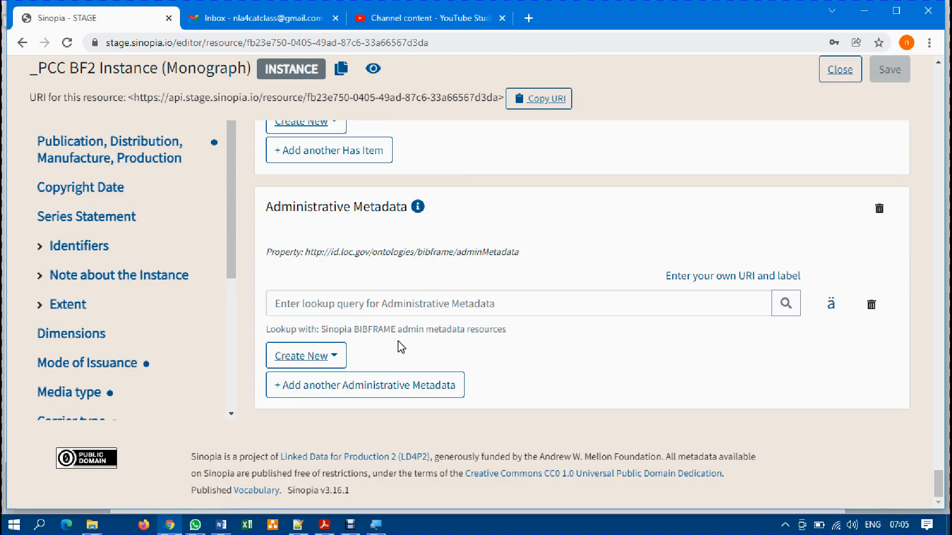
Examine the Has Item and Administrative Metadata lookup fields near the end of the Monograph Instance.
scroll(401, 346, up, 5)
scroll(400, 346, up, 2)
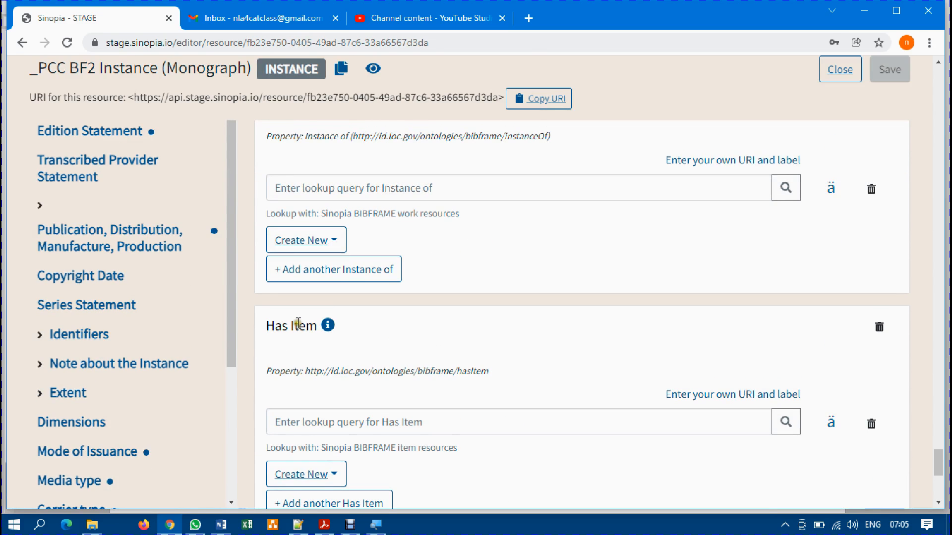
click(349, 417)
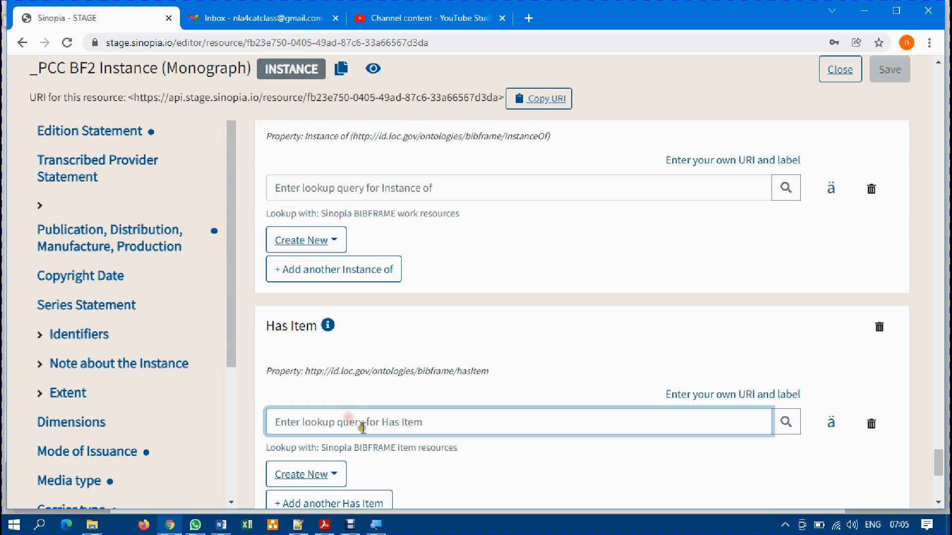
scroll(409, 426, down, 2)
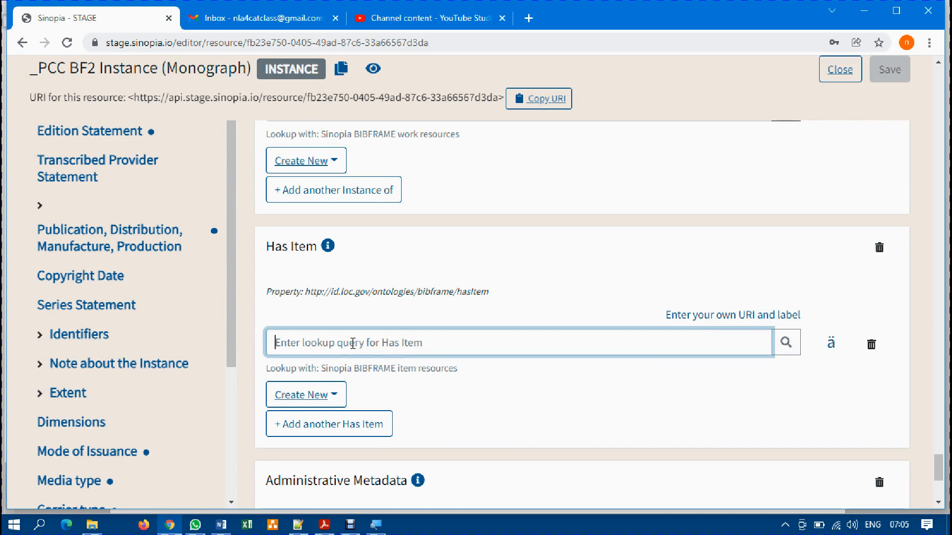
scroll(347, 343, down, 3)
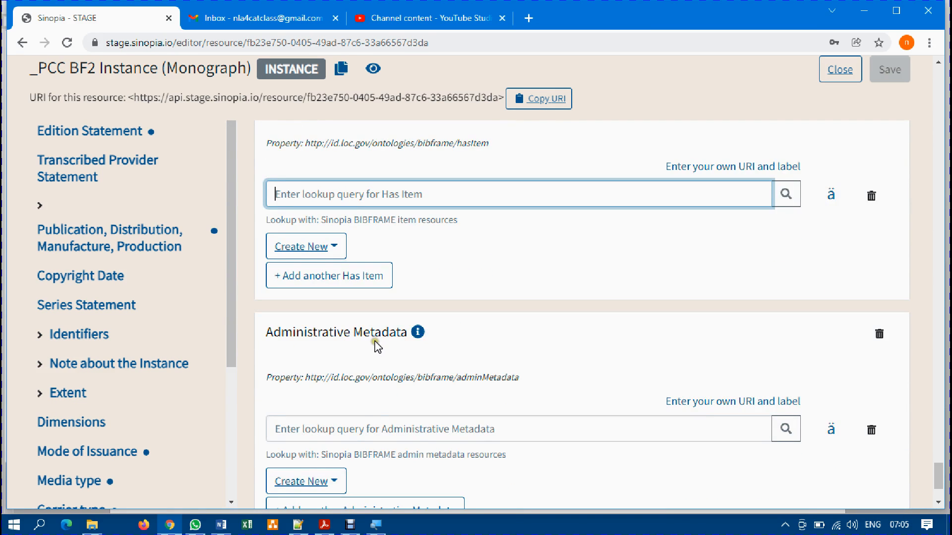
Examine the Administrative Metadata lookup field of the Monograph Instance and return to the beginning of the resource.
click(356, 428)
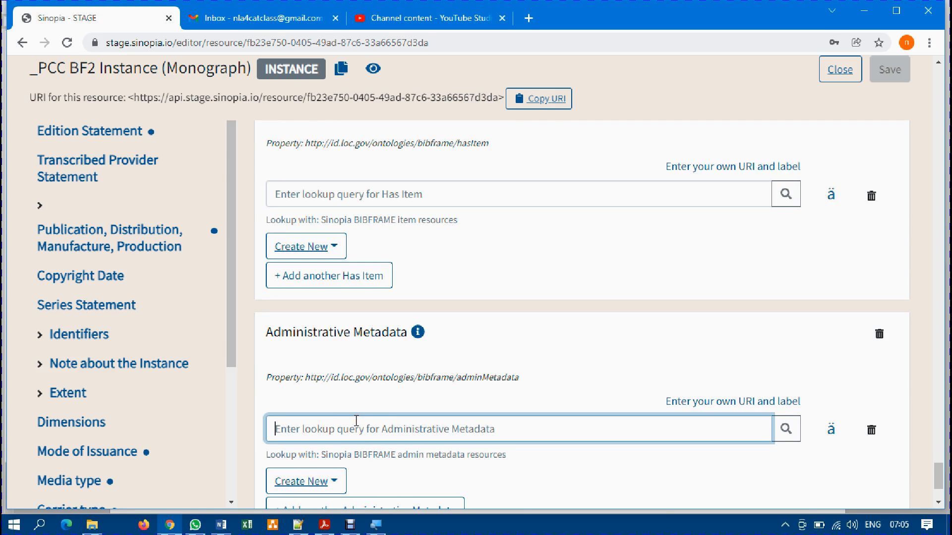
scroll(356, 415, up, 20)
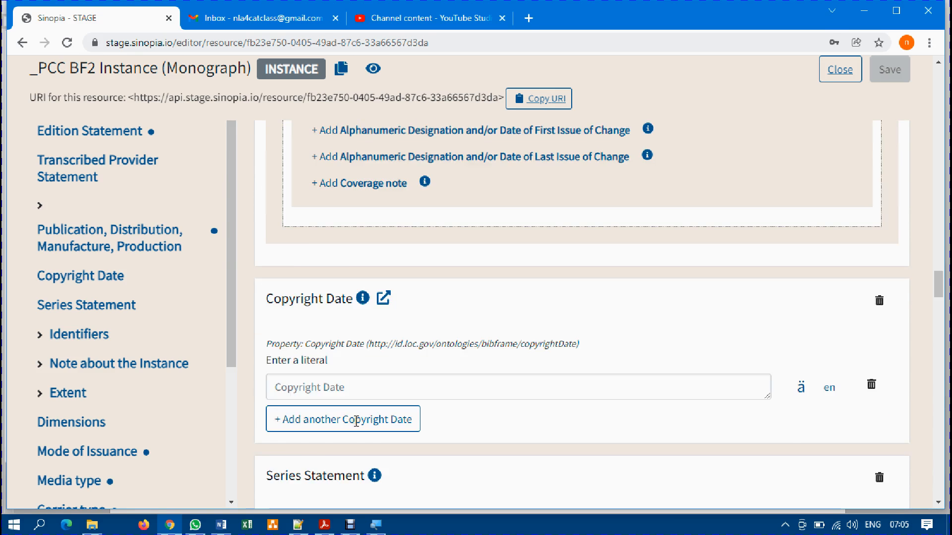
scroll(469, 377, up, 5)
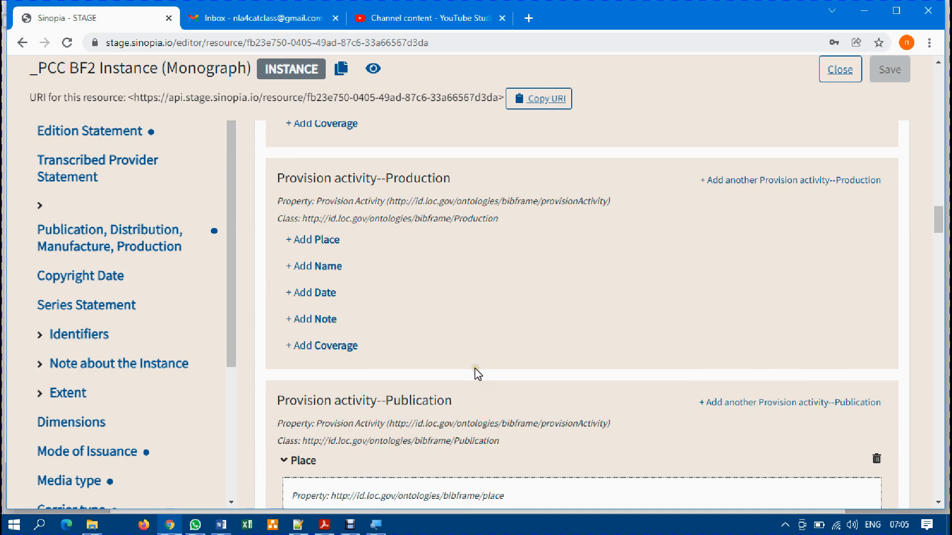
scroll(477, 374, up, 10)
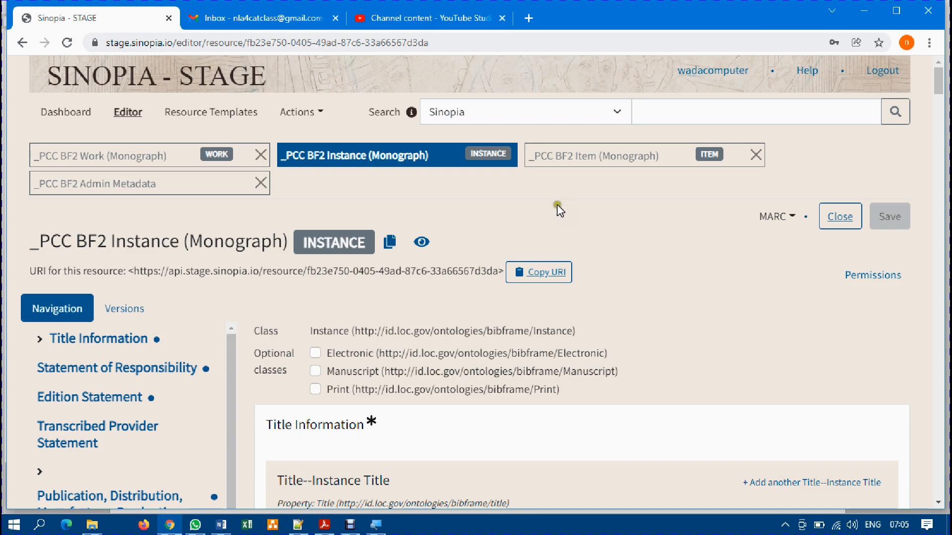
Switch to the Monograph Item and examine the Holding For (Item of) lookup field at its end.
click(583, 161)
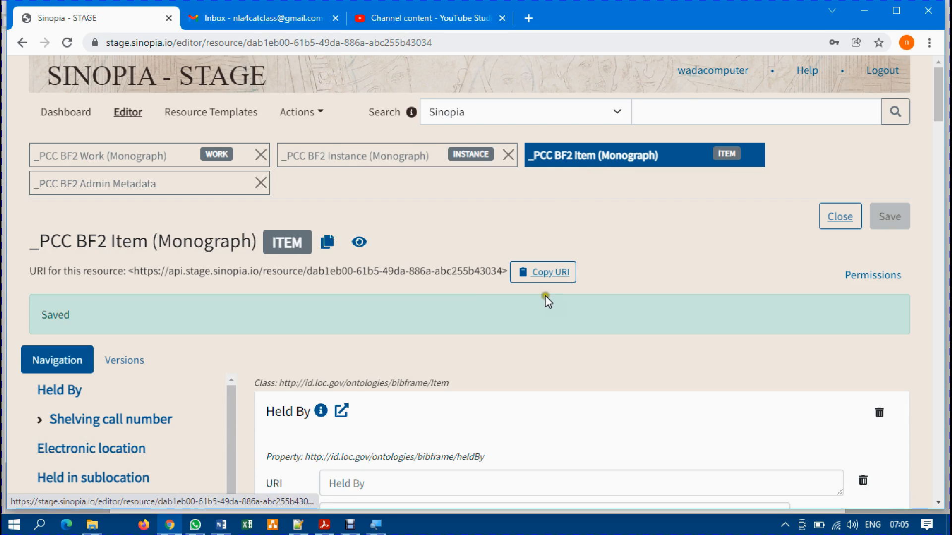
scroll(558, 379, down, 3)
scroll(558, 380, down, 15)
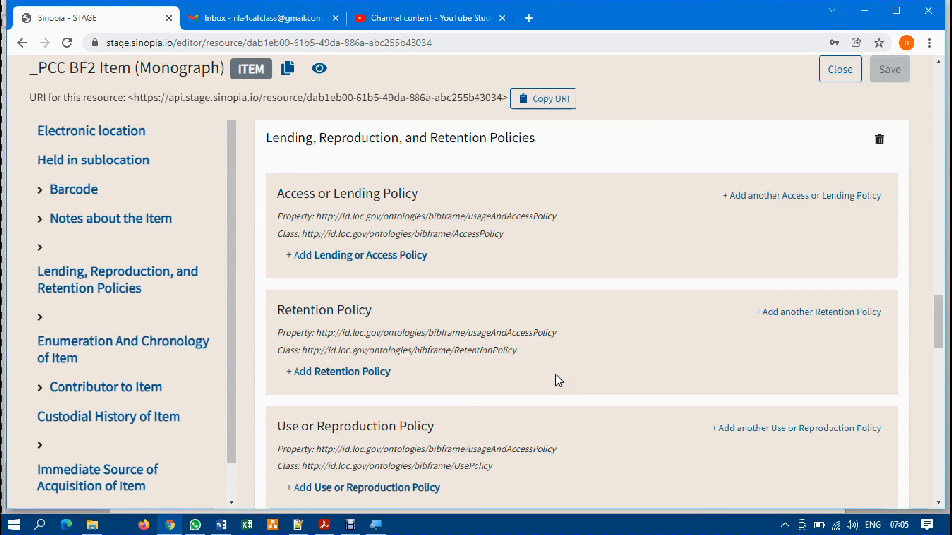
scroll(558, 380, up, 4)
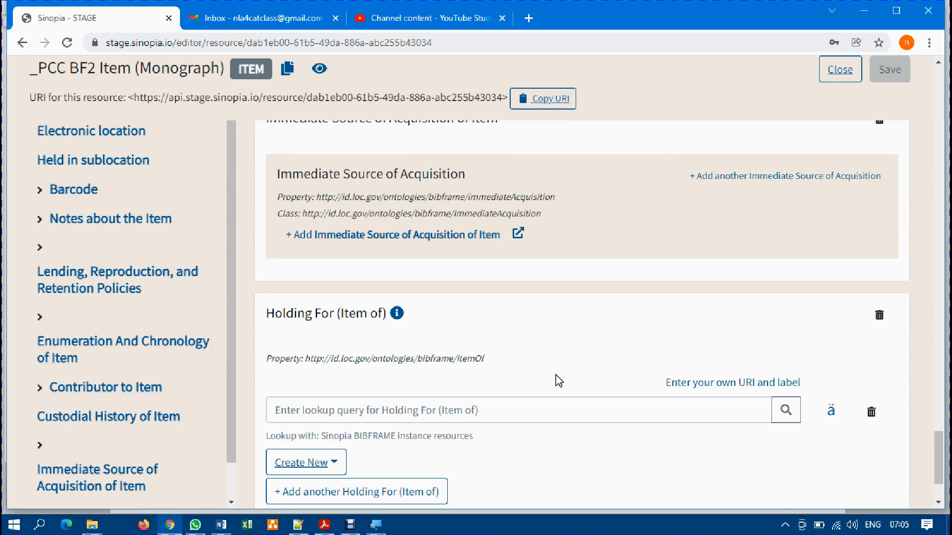
scroll(558, 380, down, 3)
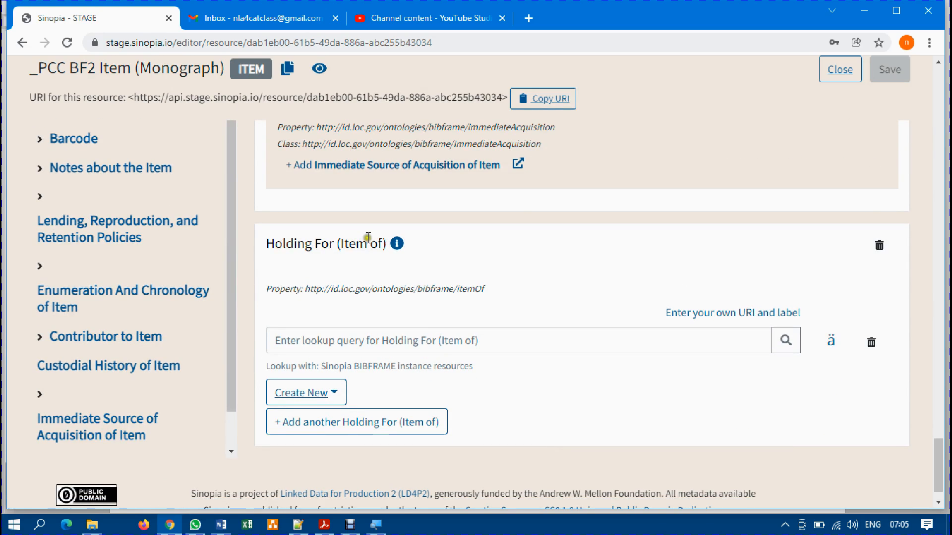
click(357, 340)
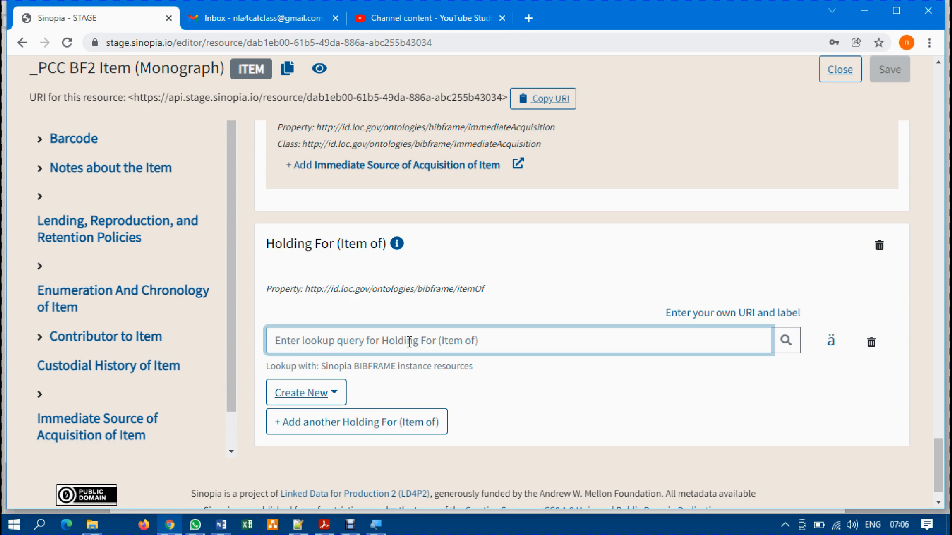
Switch back to the Monograph Work and activate the lookup field of its Has BIBFRAME Instance section.
scroll(409, 342, up, 15)
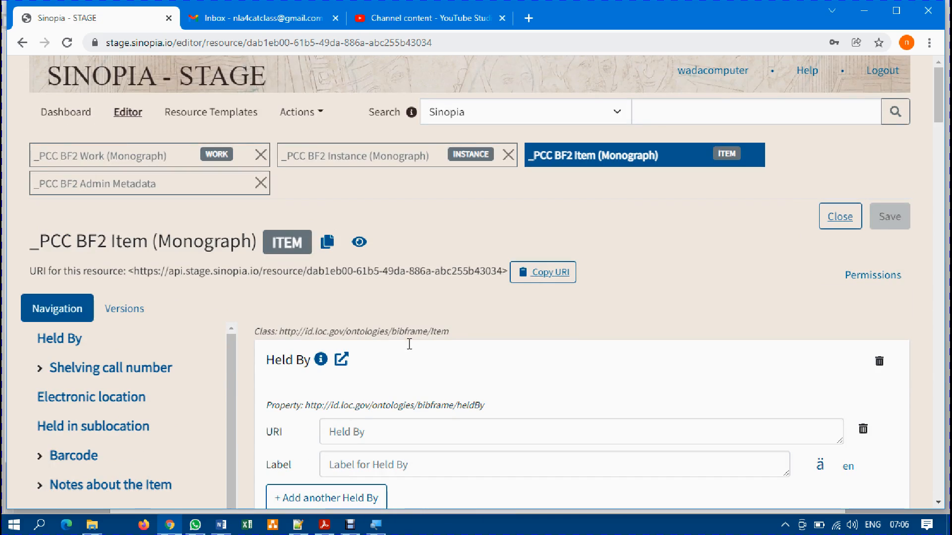
click(130, 154)
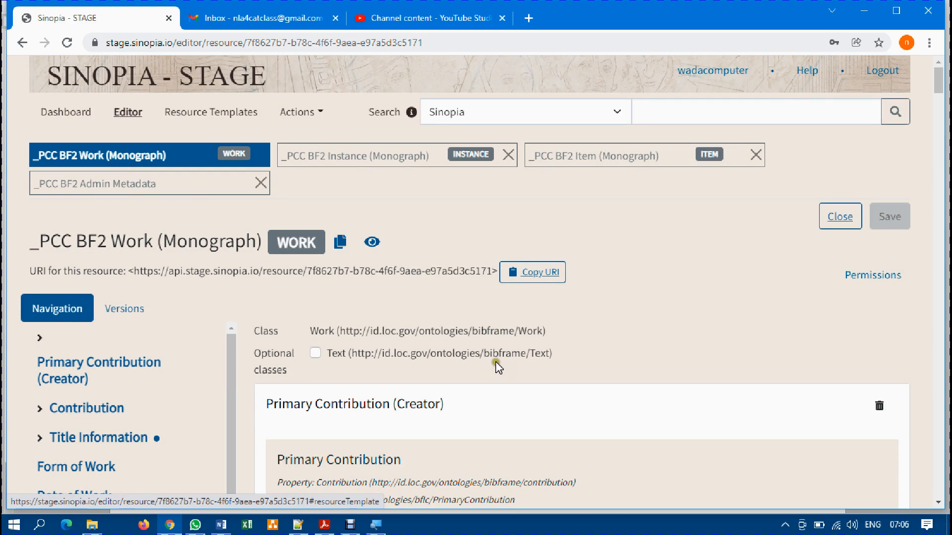
scroll(514, 401, down, 5)
scroll(514, 402, down, 20)
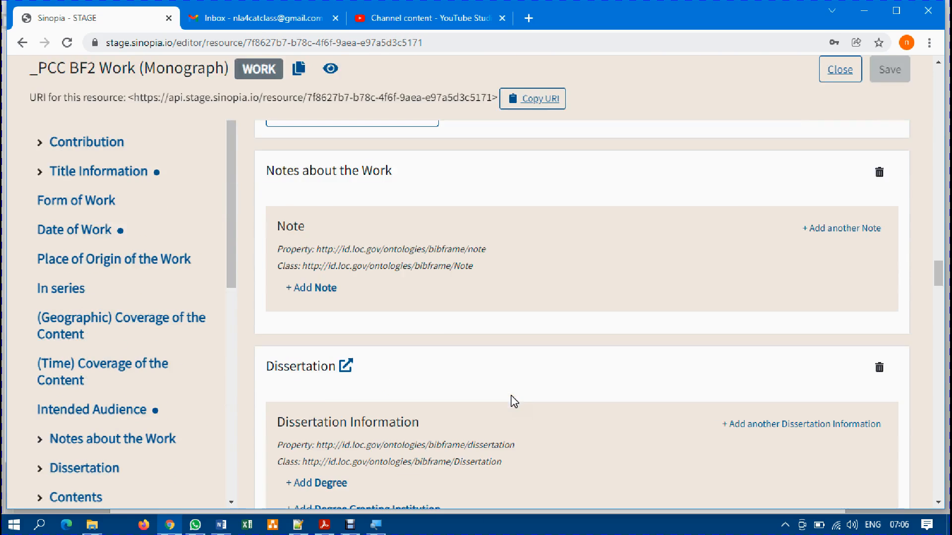
scroll(512, 383, down, 10)
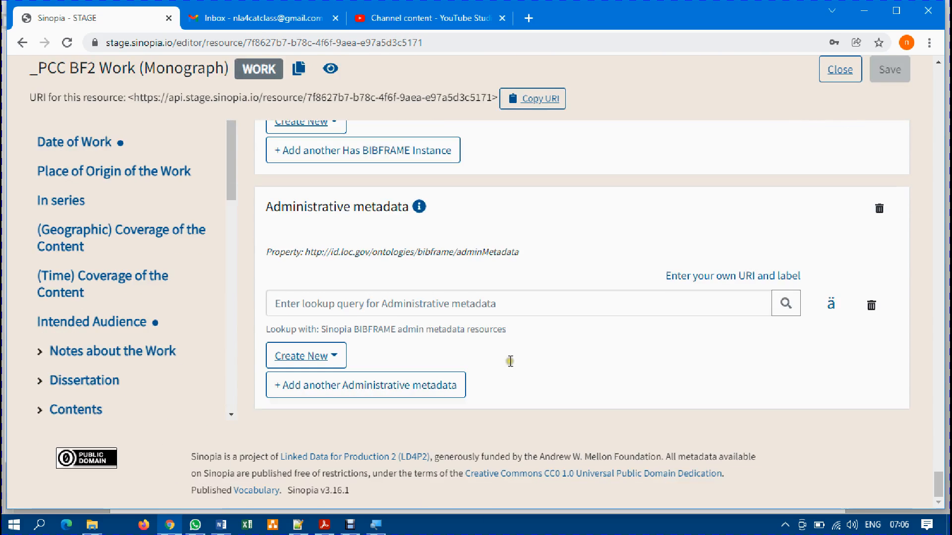
scroll(510, 361, up, 5)
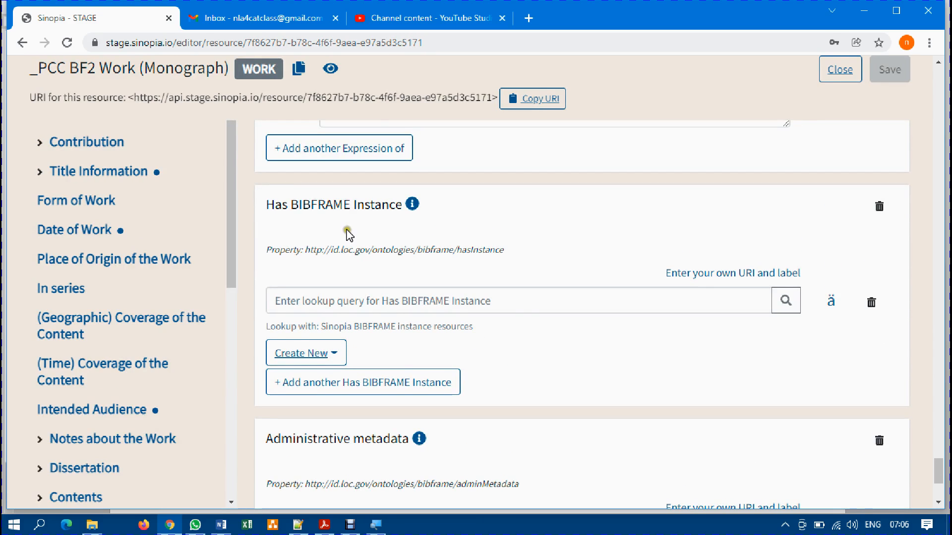
click(268, 205)
drag(268, 205, 381, 207)
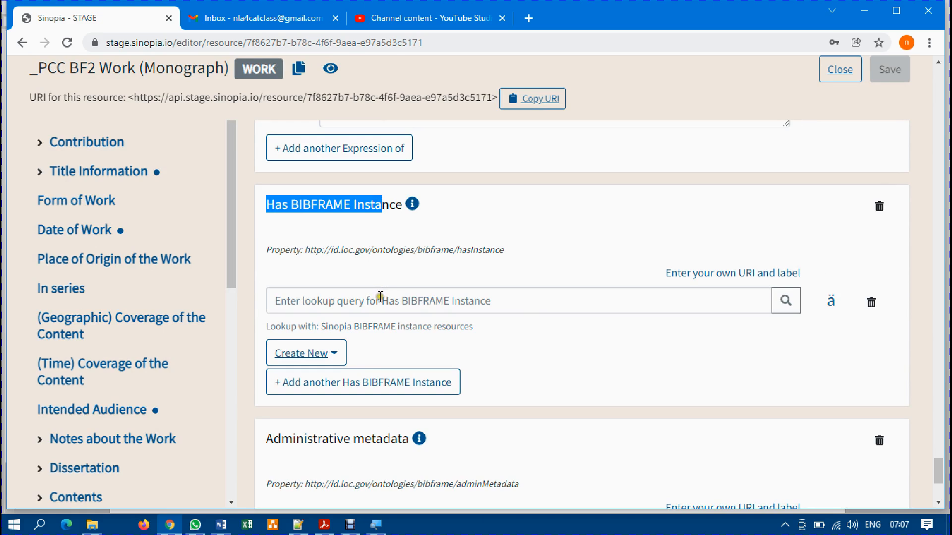
click(380, 298)
Switch to the Word document with the resource URIs and copy the URI listed under INSTANCE.
key(alt+Tab)
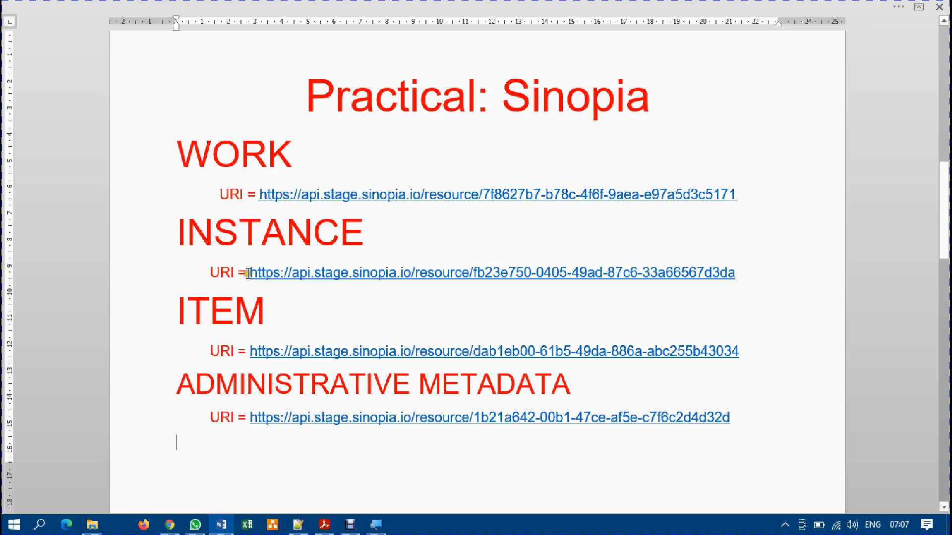
drag(247, 273, 736, 283)
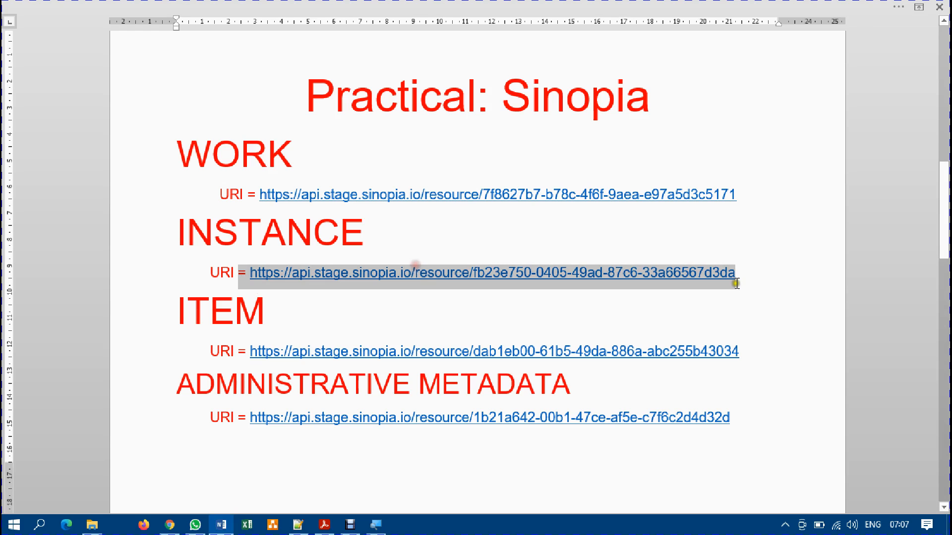
click(514, 304)
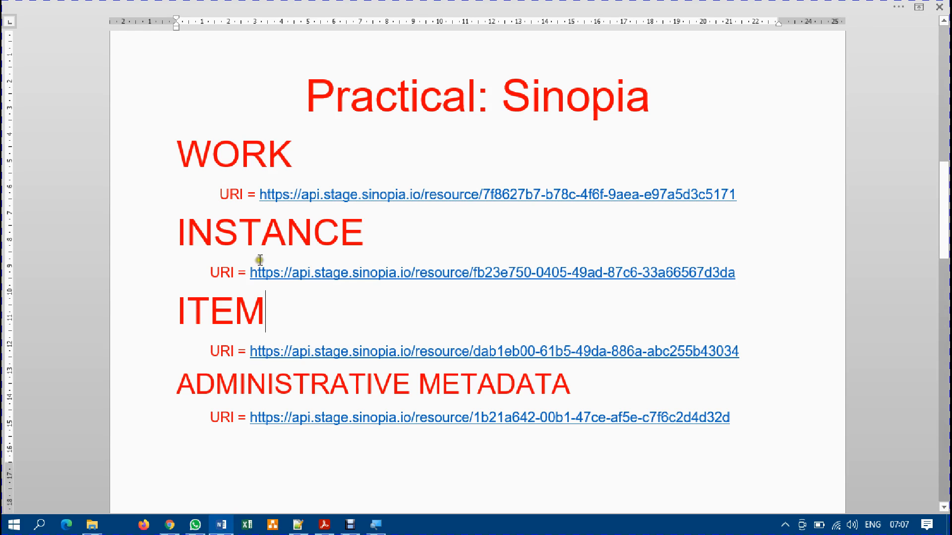
drag(243, 268, 733, 275)
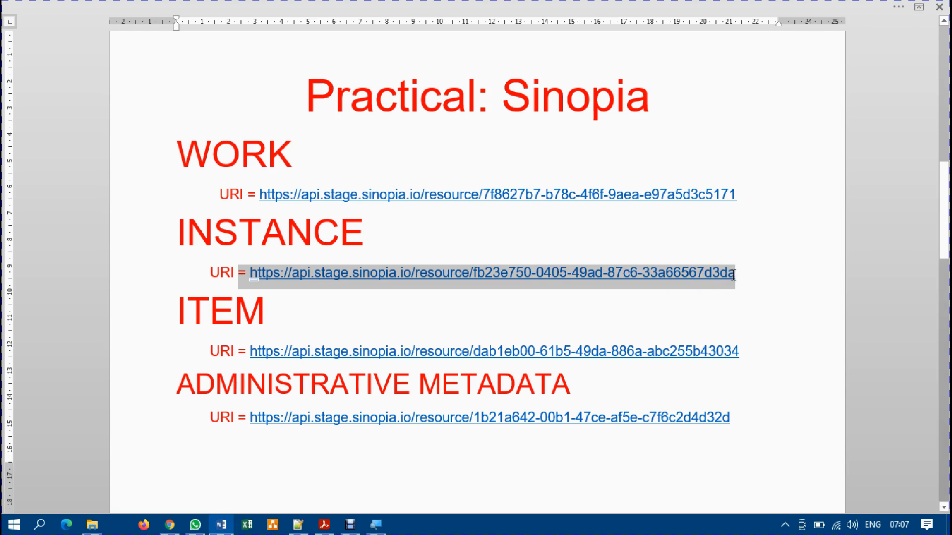
right_click(677, 272)
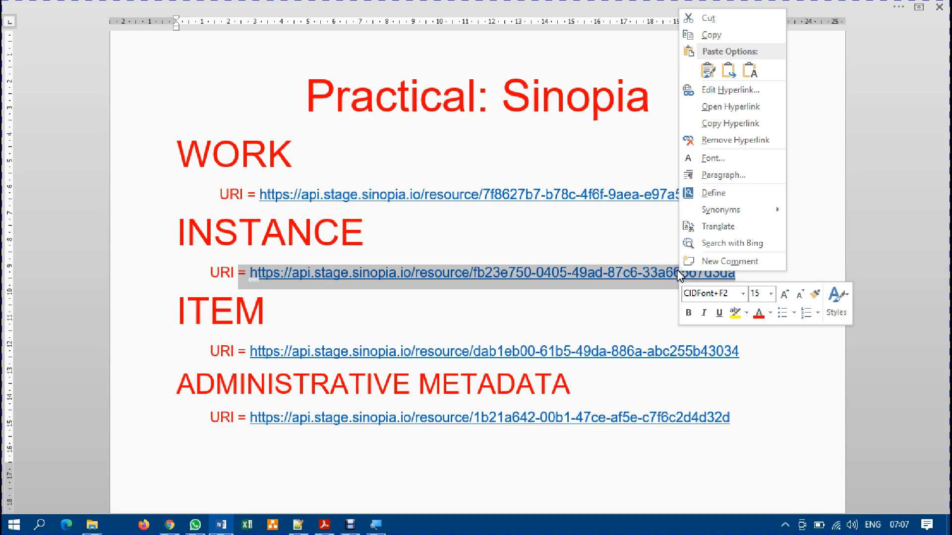
click(709, 36)
key(alt+Tab)
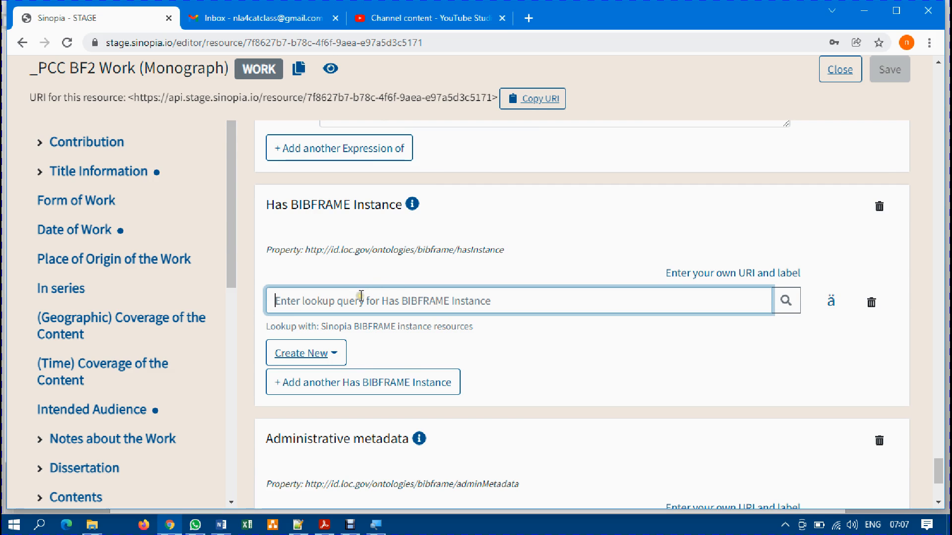
key(ctrl+v)
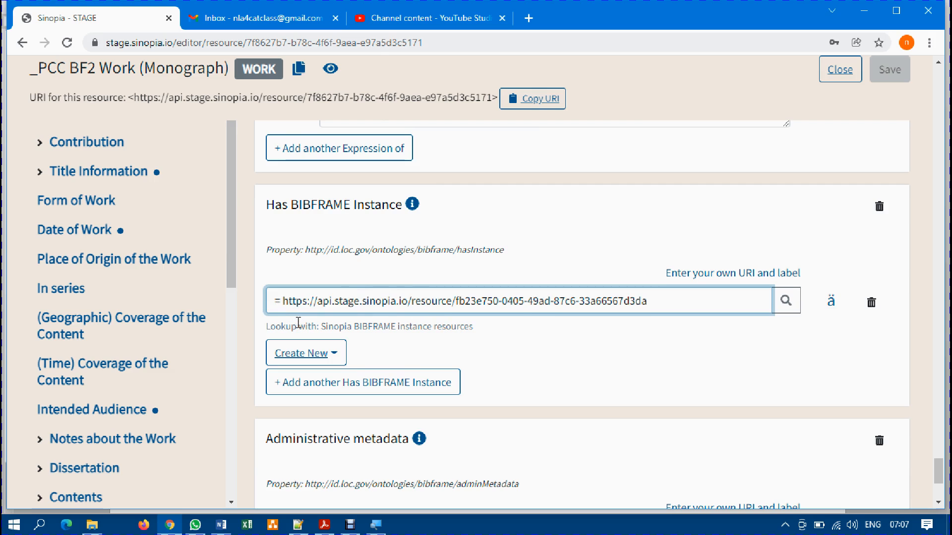
key(BackSpace)
key(BackSpace)
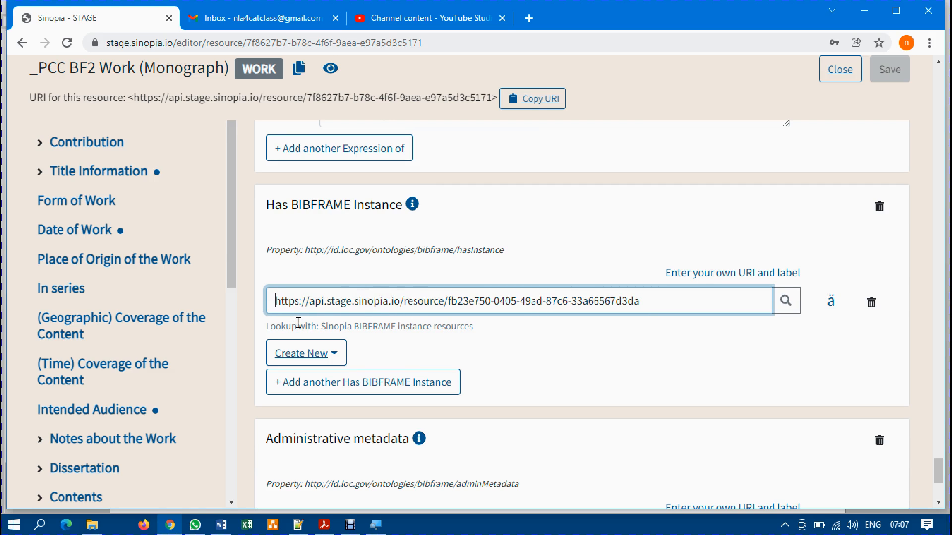
Activate the lookup field of the Administrative metadata section at the end of the Monograph Work.
click(386, 230)
scroll(472, 382, down, 1)
scroll(472, 387, up, 1)
scroll(472, 387, down, 3)
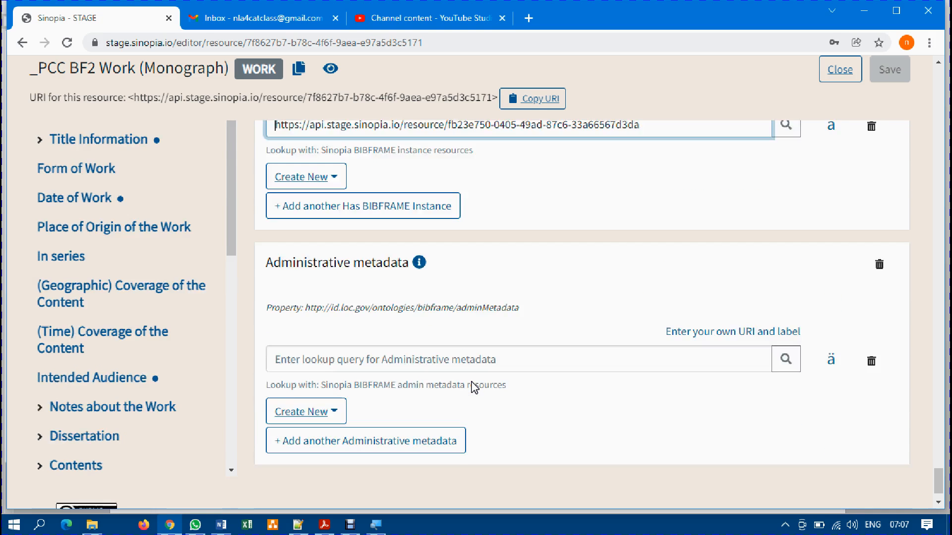
click(369, 356)
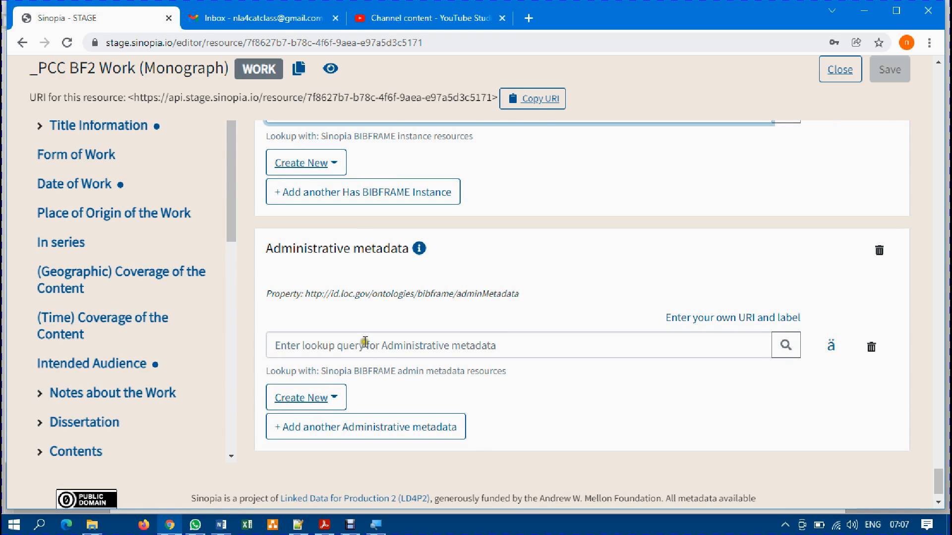
click(364, 342)
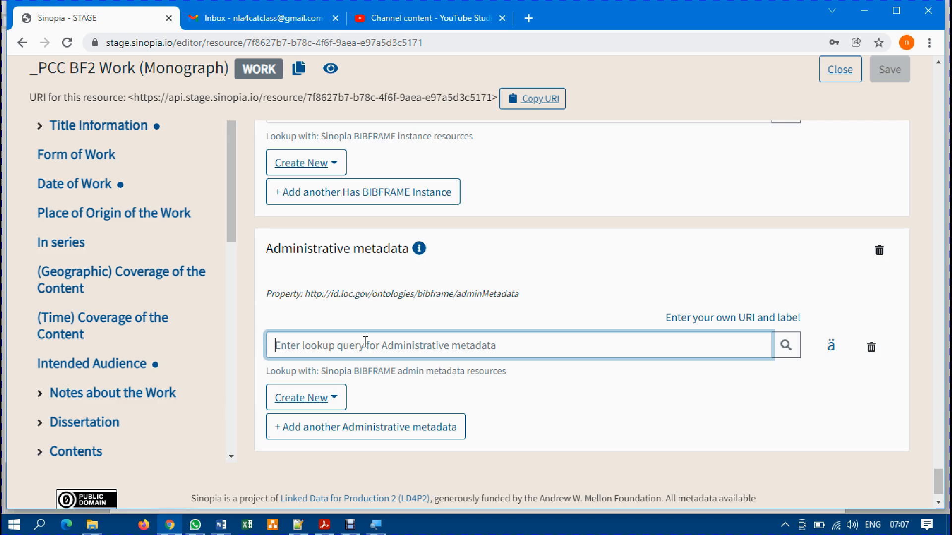
Switch to the Word document and append "--work" to the ADMINISTRATIVE METADATA heading.
key(alt+Tab)
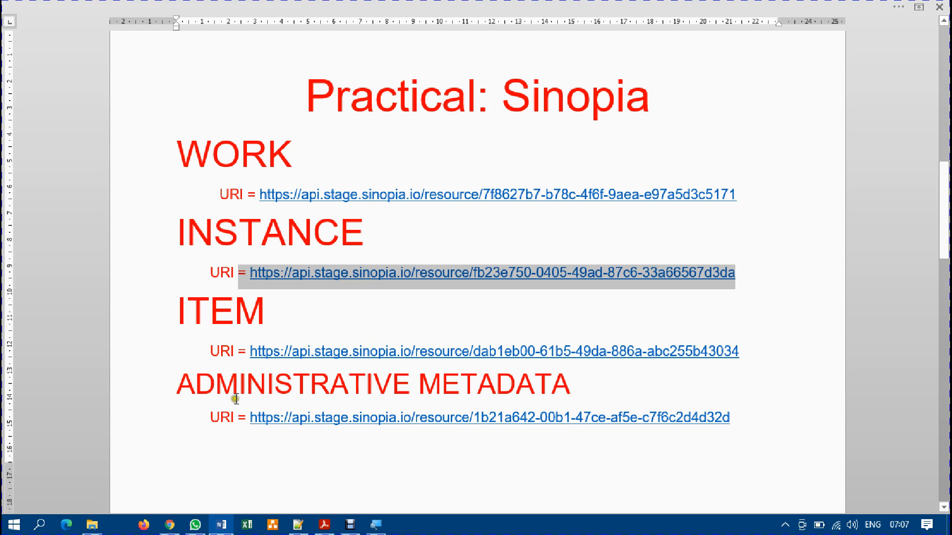
click(574, 383)
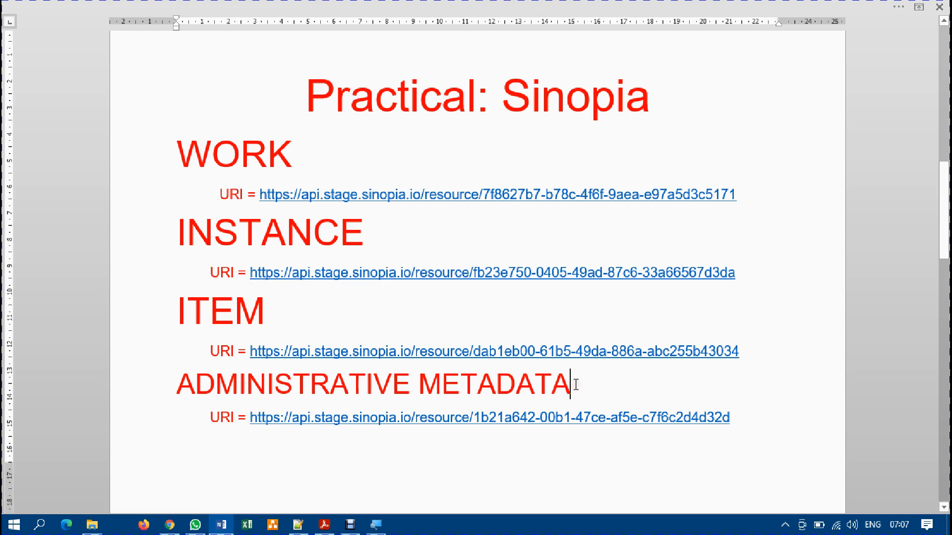
text(-WORD)
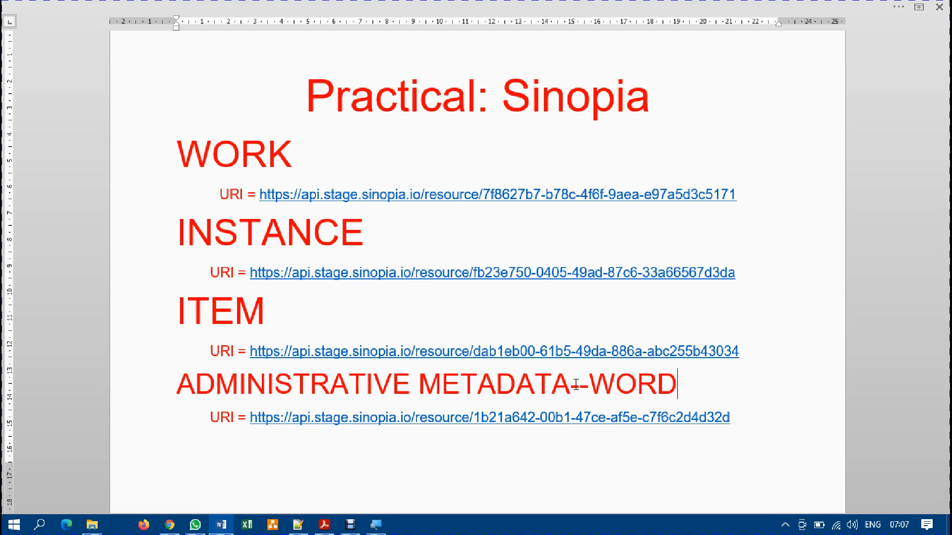
key(BackSpace)
text(K)
key(BackSpace)
key(BackSpace)
key(BackSpace)
key(BackSpace)
key(BackSpace)
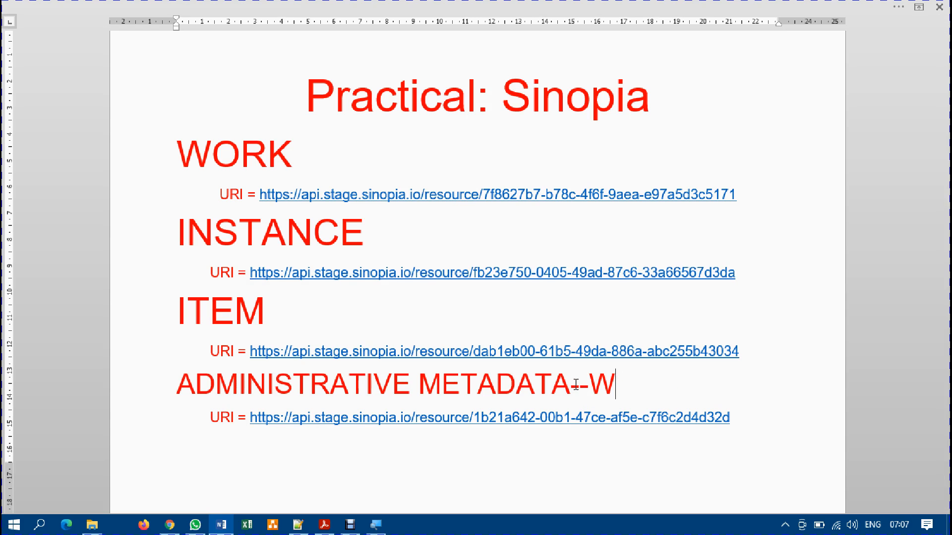
text(-work)
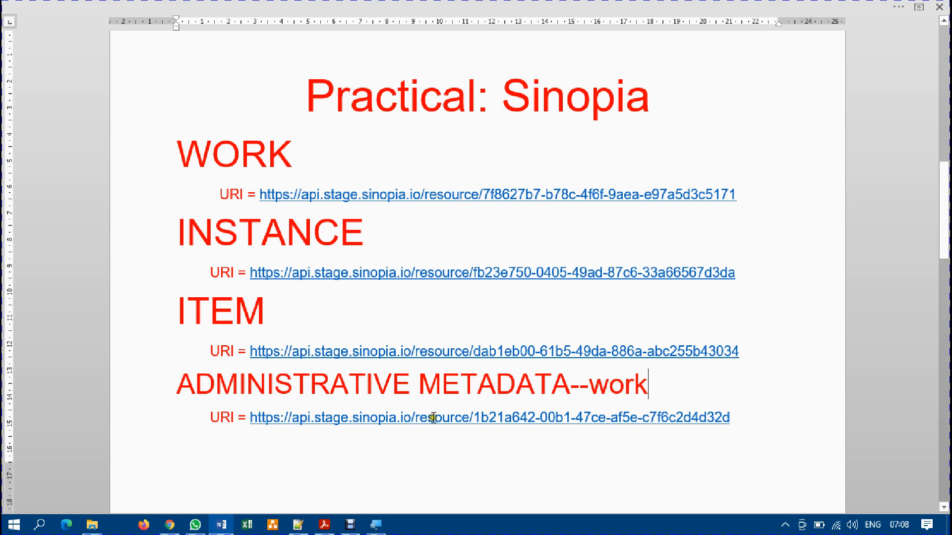
Copy the URI listed under the ADMINISTRATIVE METADATA heading and switch back to the Monograph Work in Sinopia.
click(250, 419)
drag(250, 418, 733, 424)
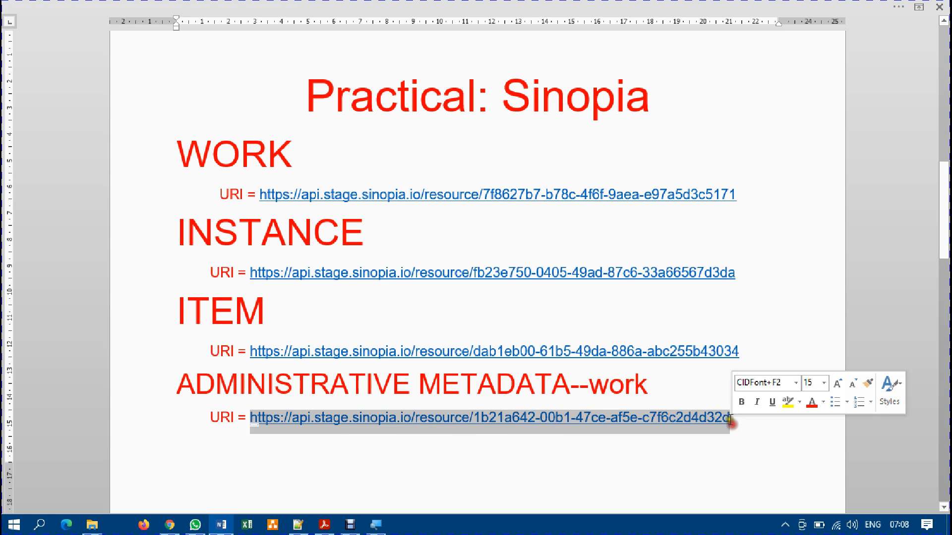
right_click(673, 414)
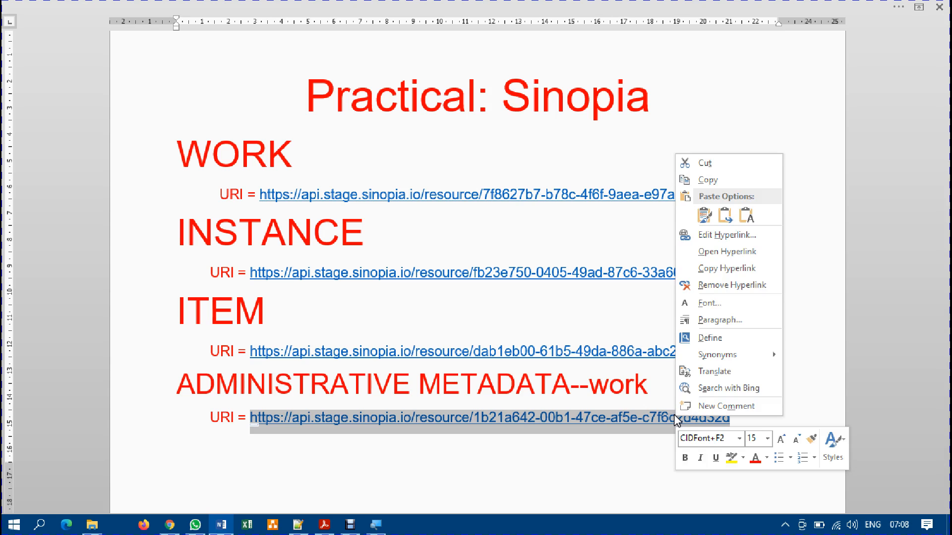
click(706, 181)
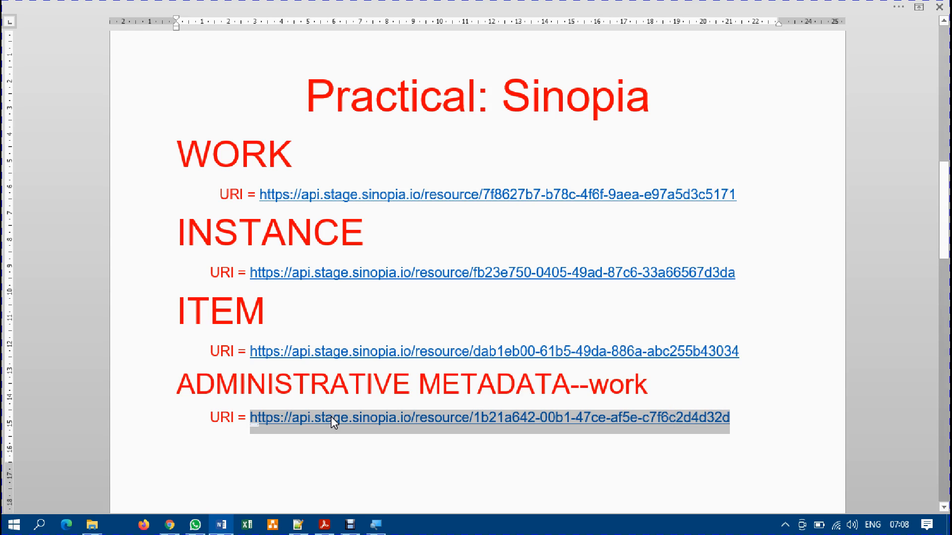
key(alt+Tab)
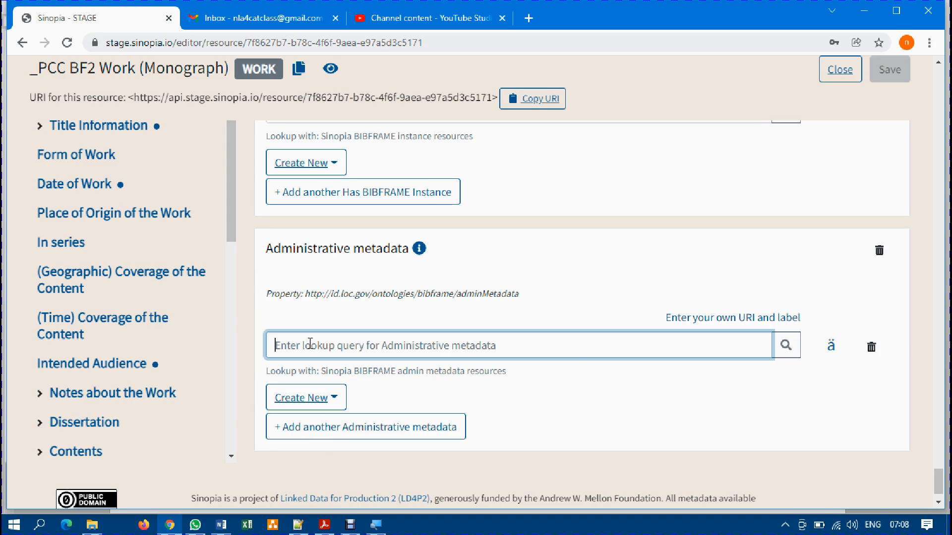
key(ctrl+v)
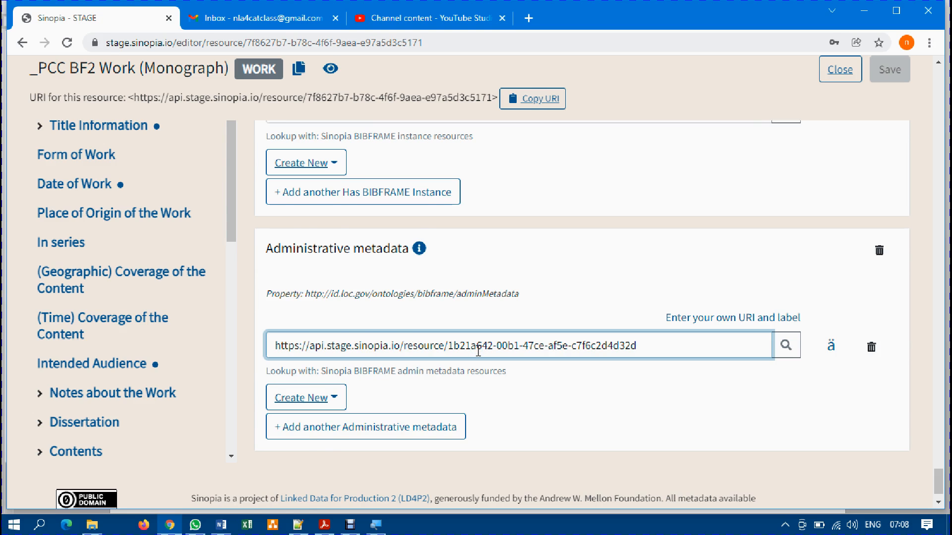
Open the Monograph Instance resource and activate the lookup field of its Has Item section.
scroll(478, 351, up, 20)
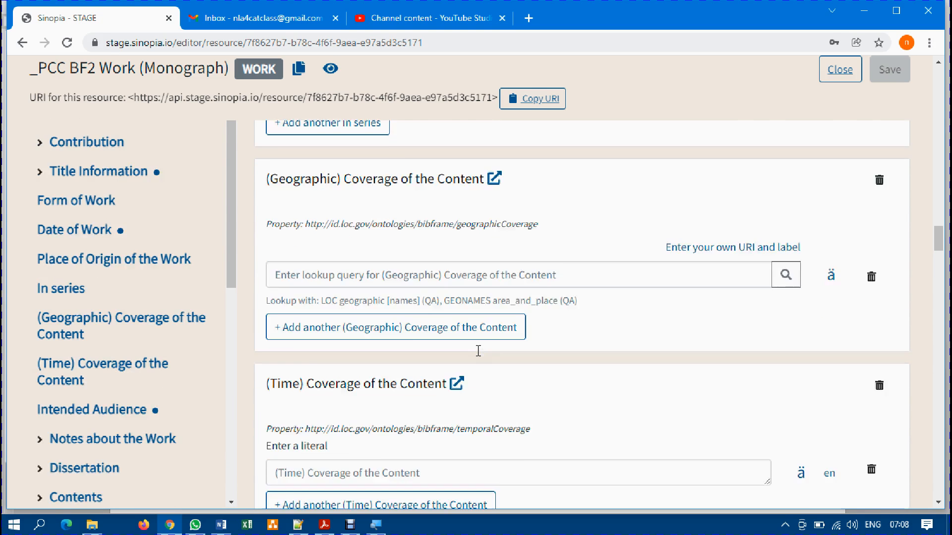
scroll(478, 351, up, 15)
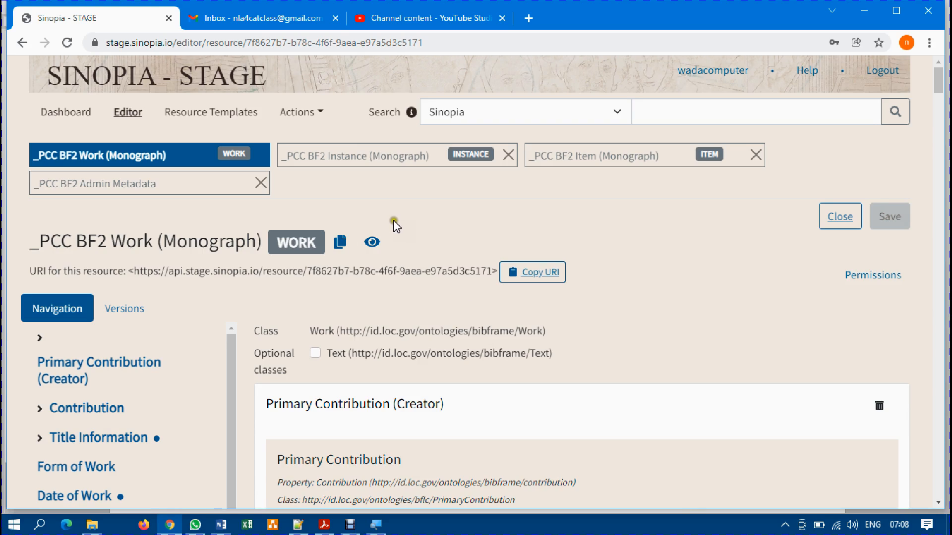
click(353, 156)
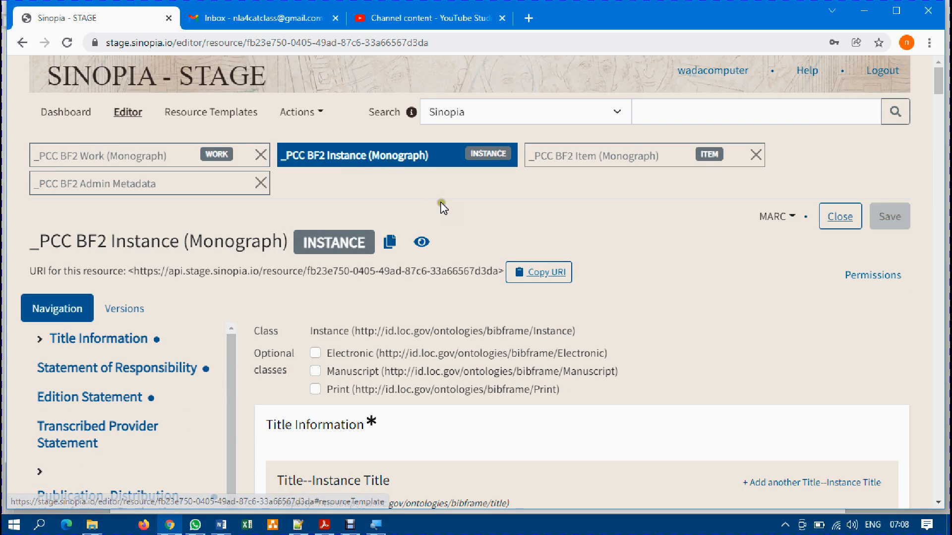
scroll(444, 209, down, 20)
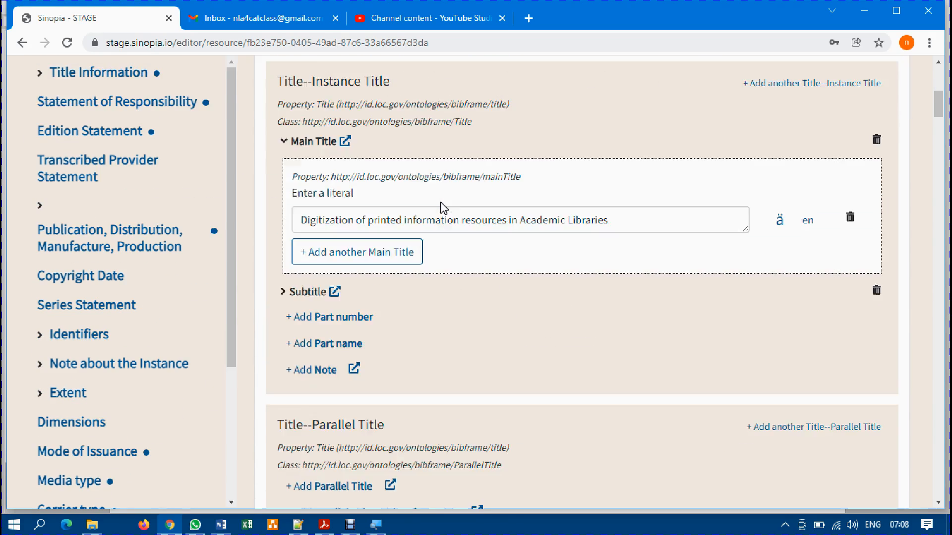
scroll(444, 208, down, 20)
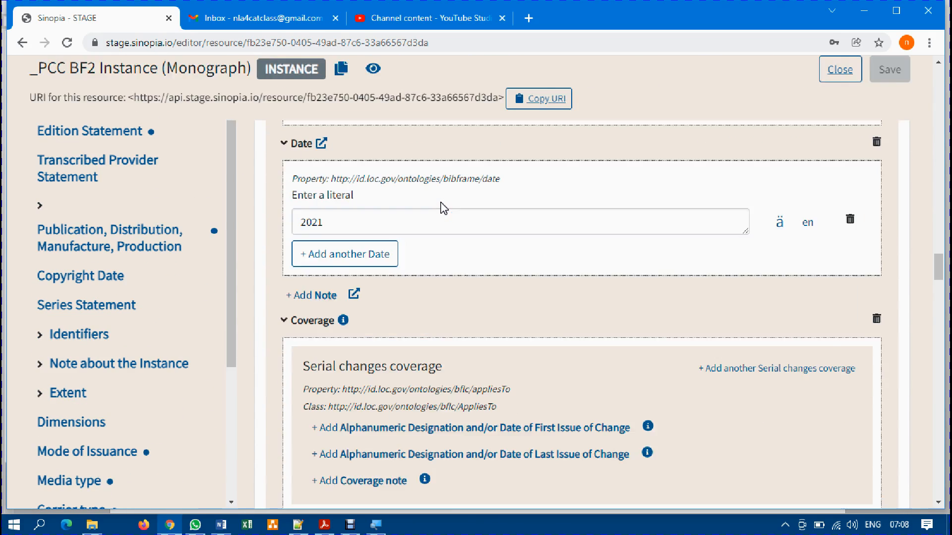
scroll(444, 208, down, 15)
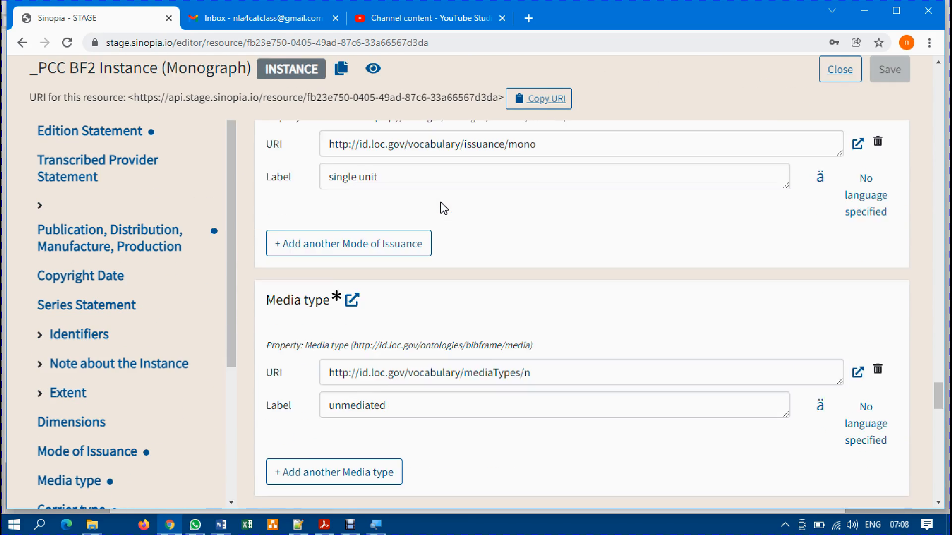
scroll(444, 208, down, 15)
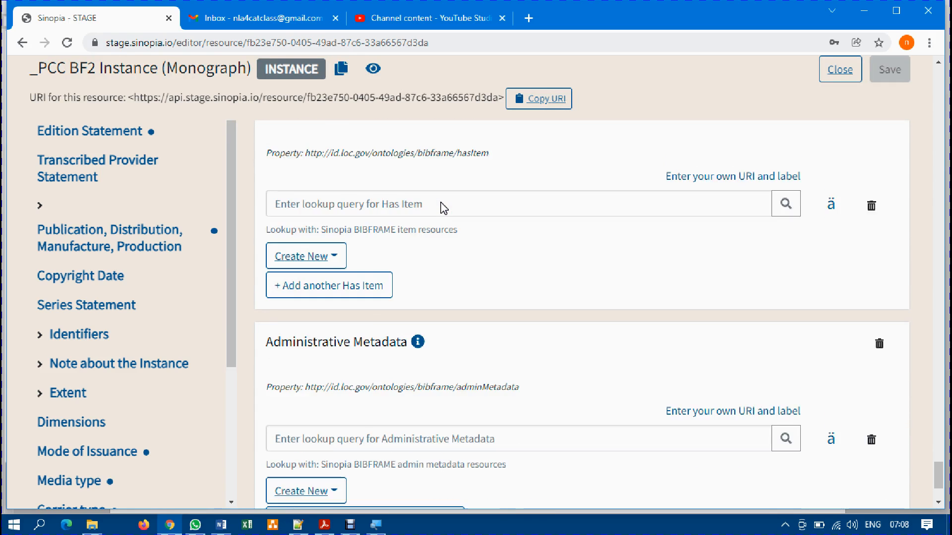
scroll(444, 208, up, 3)
scroll(444, 208, up, 2)
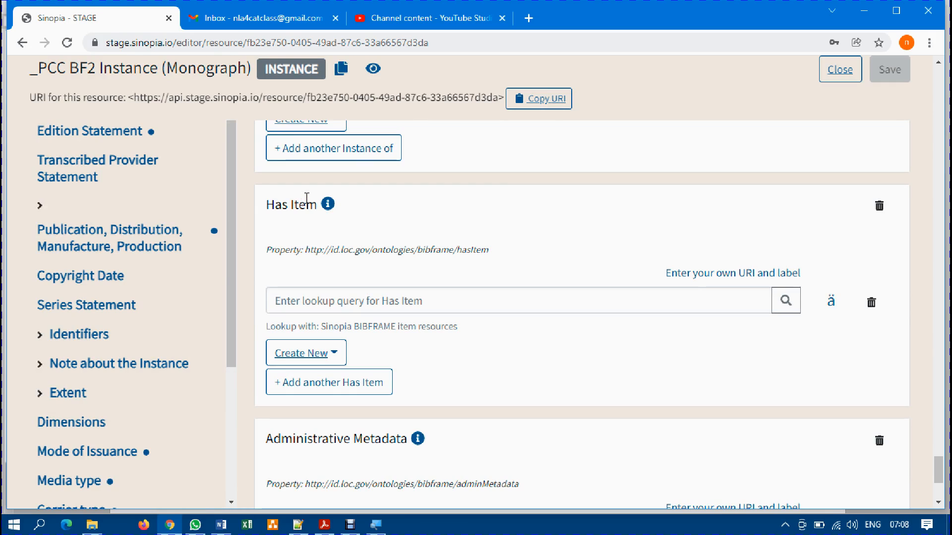
click(329, 300)
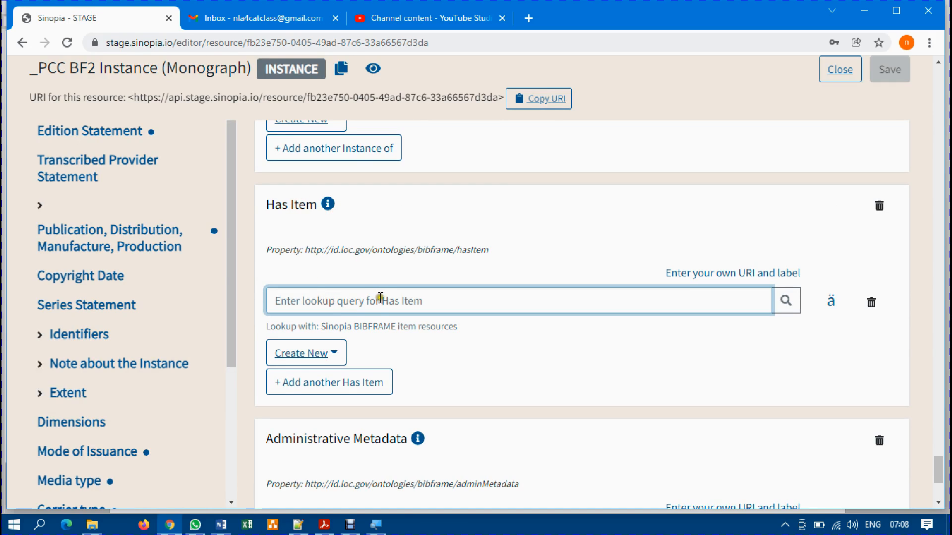
Switch to the Word document, copy the URI listed under the ITEM heading and return to the Monograph Instance in Sinopia.
key(alt+Tab)
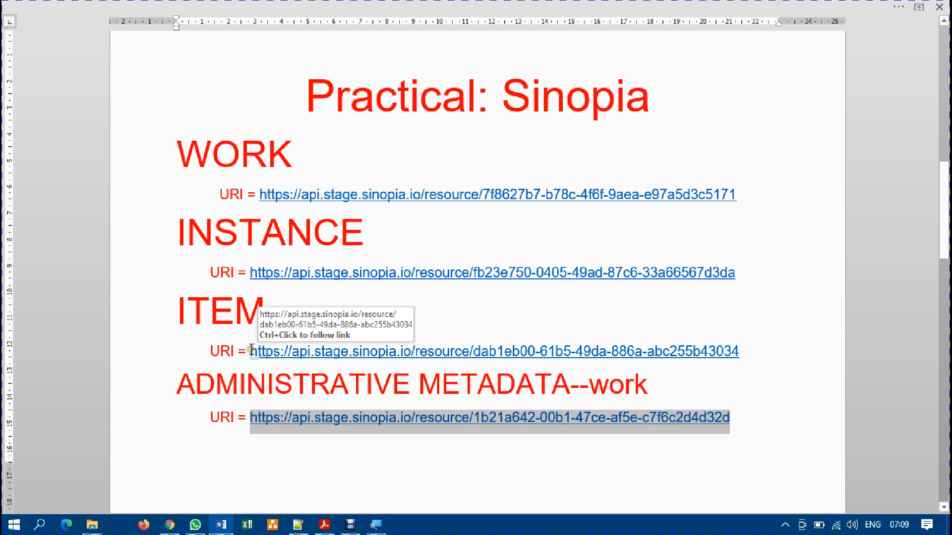
mouse_move(251, 349)
mouse_down()
mouse_move(721, 341)
mouse_move(756, 367)
mouse_move(741, 351)
mouse_move(250, 347)
mouse_up()
right_click(269, 347)
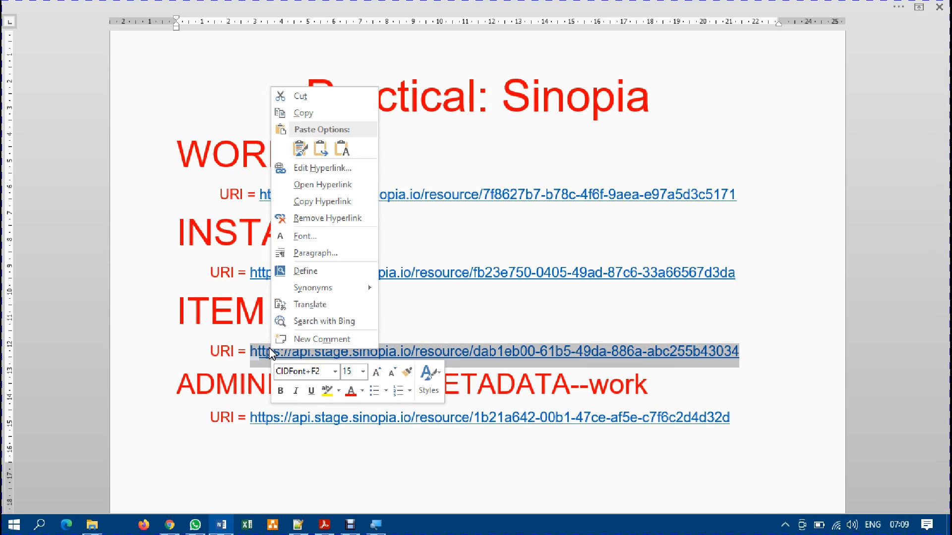
click(311, 114)
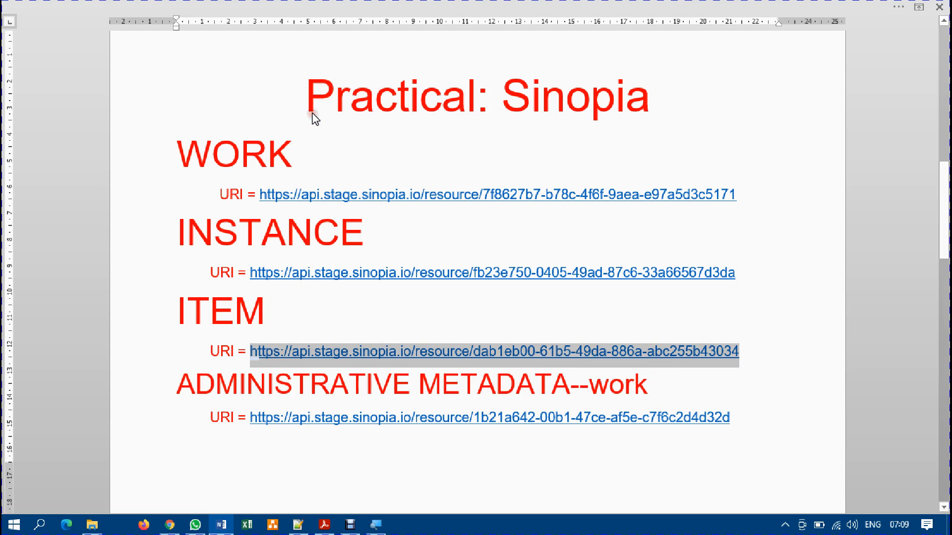
key(alt+Tab)
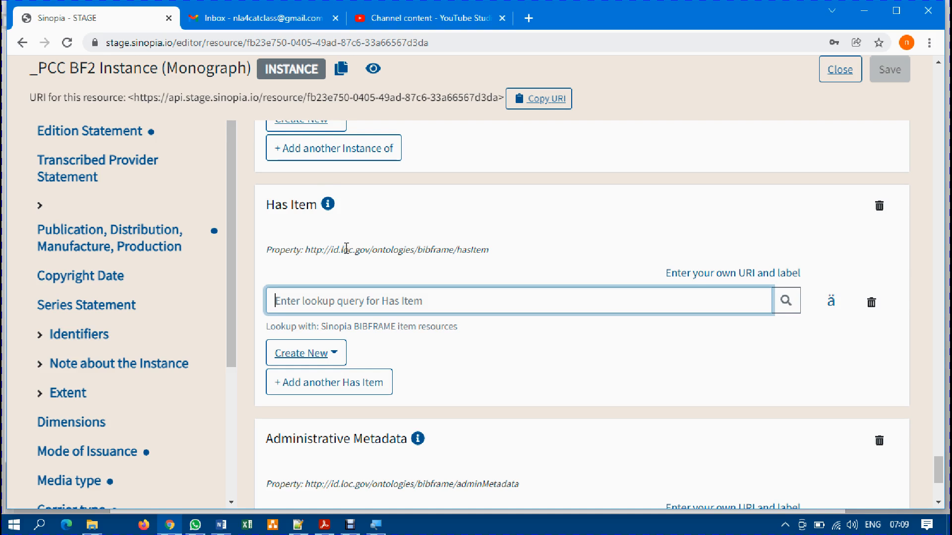
right_click(409, 298)
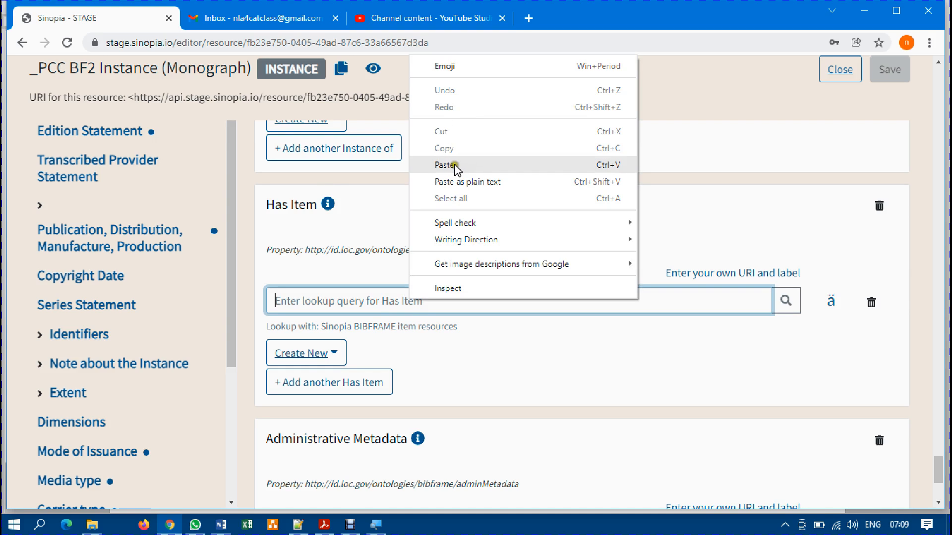
click(444, 165)
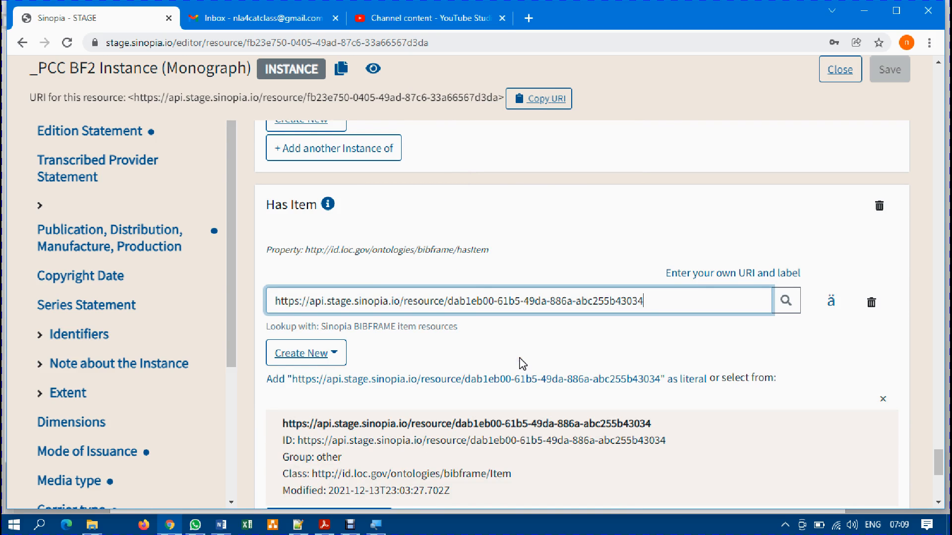
scroll(549, 342, down, 3)
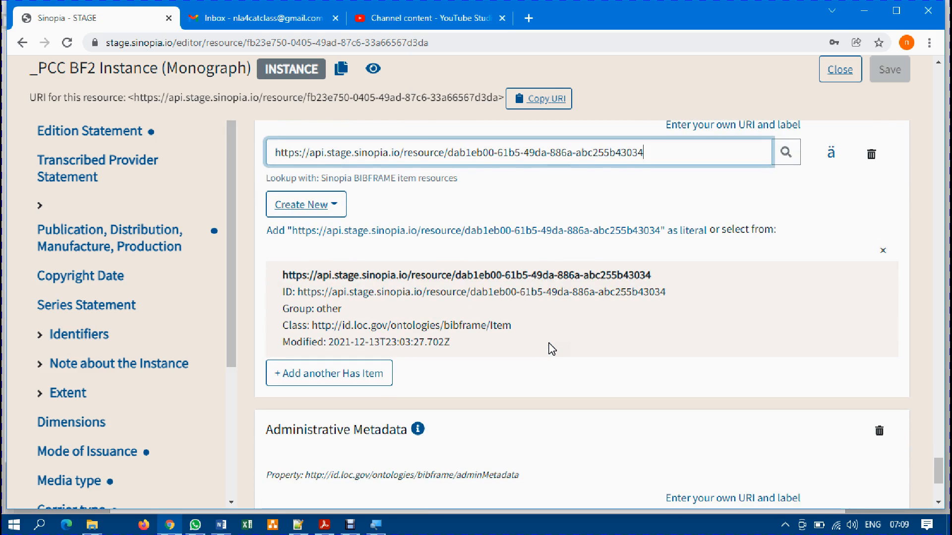
scroll(552, 349, up, 1)
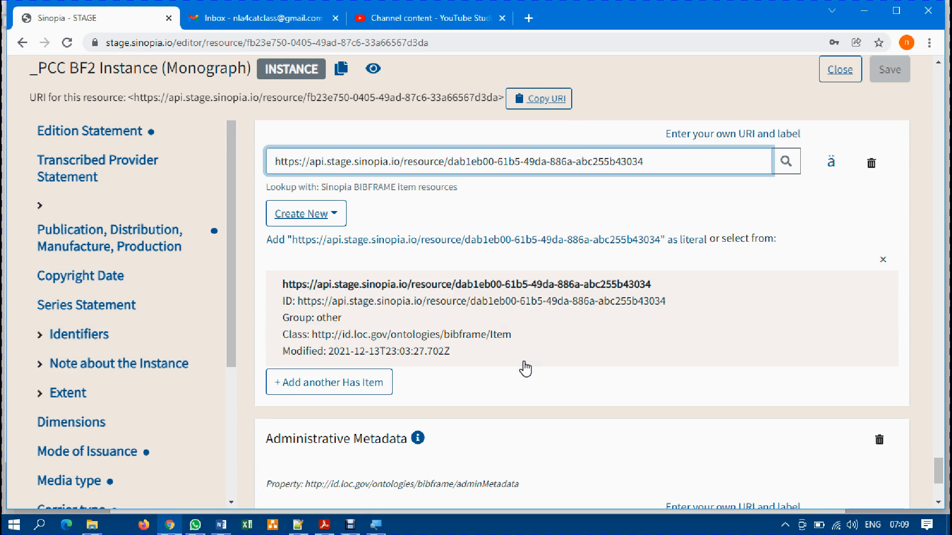
Open the Monograph Item resource and activate the lookup field of its Holding For (Item of) section.
scroll(526, 369, up, 1)
scroll(526, 369, up, 10)
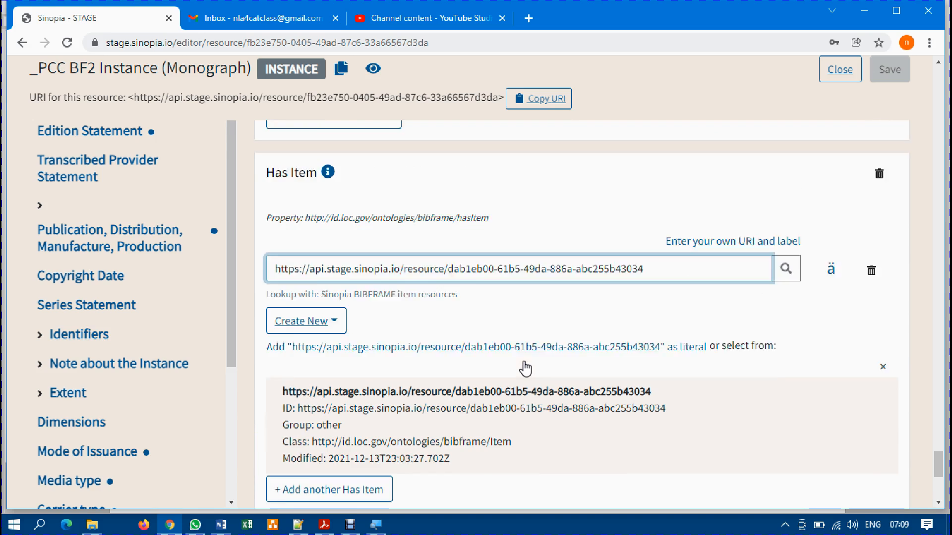
scroll(526, 369, up, 15)
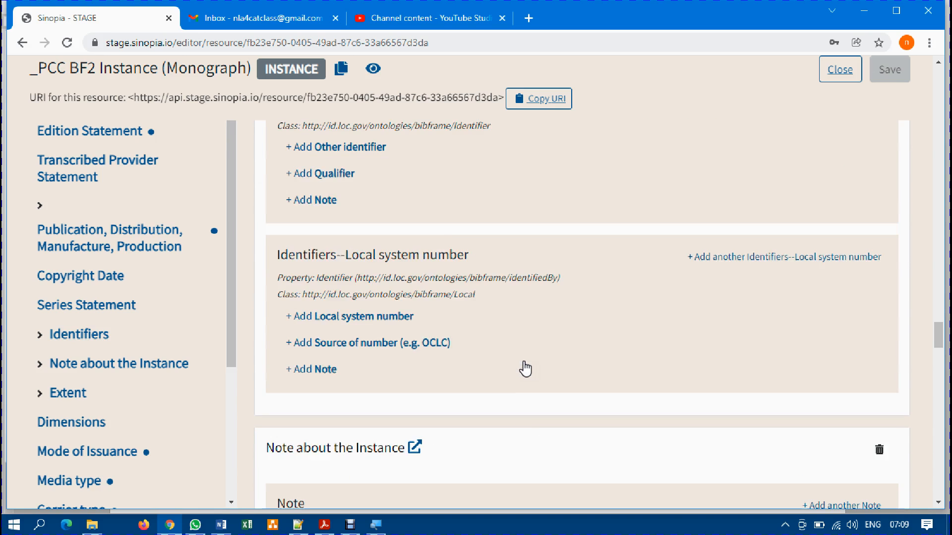
scroll(525, 369, up, 2)
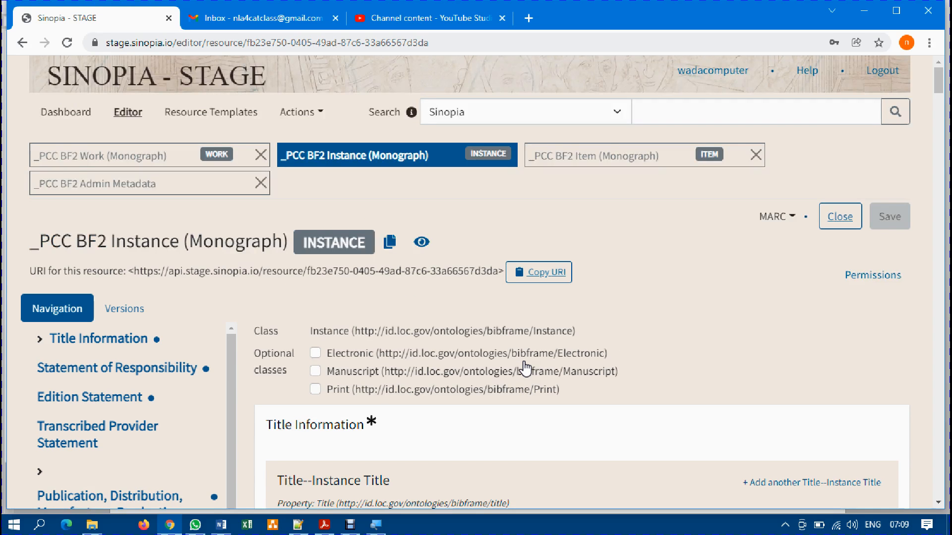
click(143, 157)
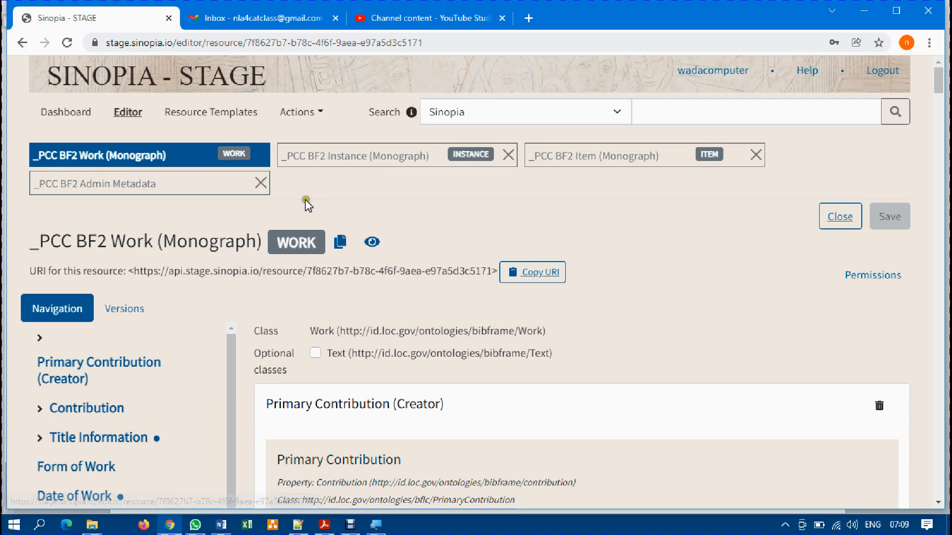
click(337, 156)
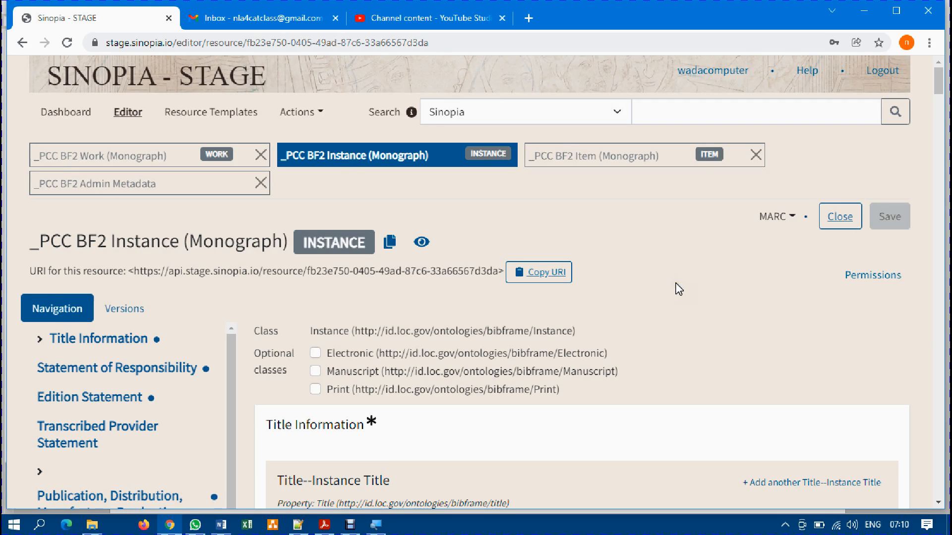
click(590, 157)
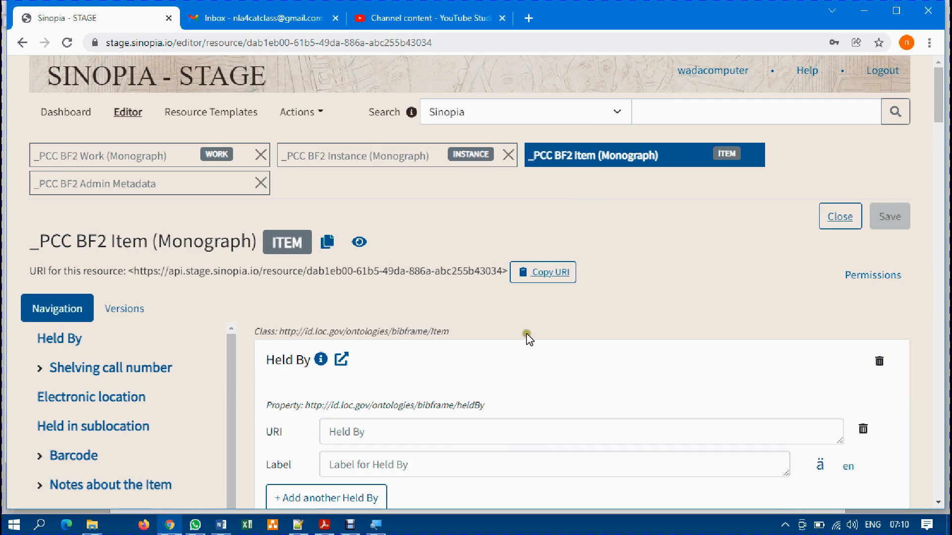
scroll(529, 339, down, 20)
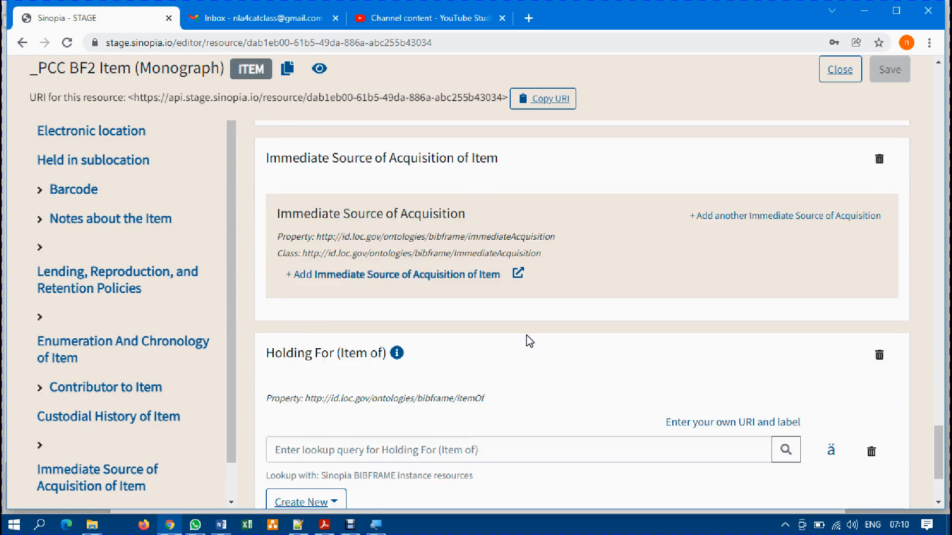
scroll(527, 340, down, 3)
scroll(527, 340, up, 1)
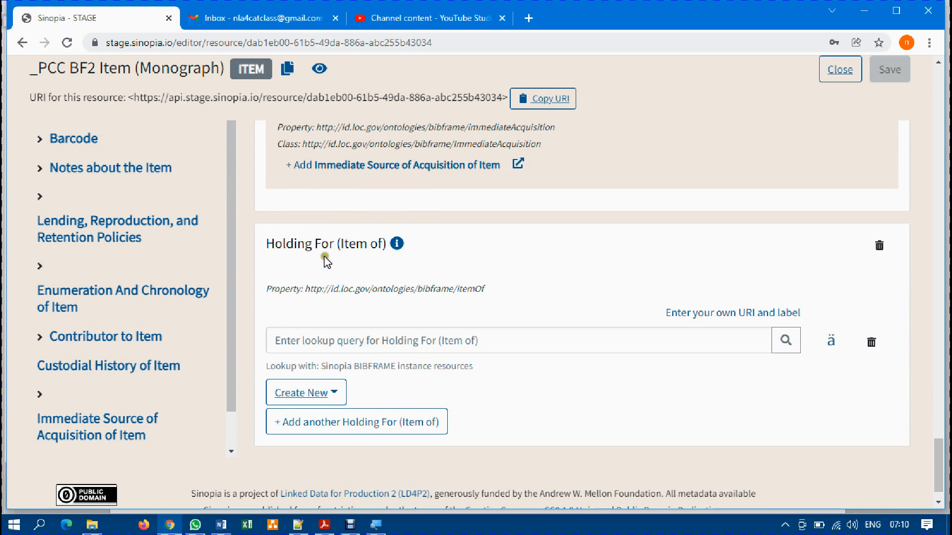
click(356, 339)
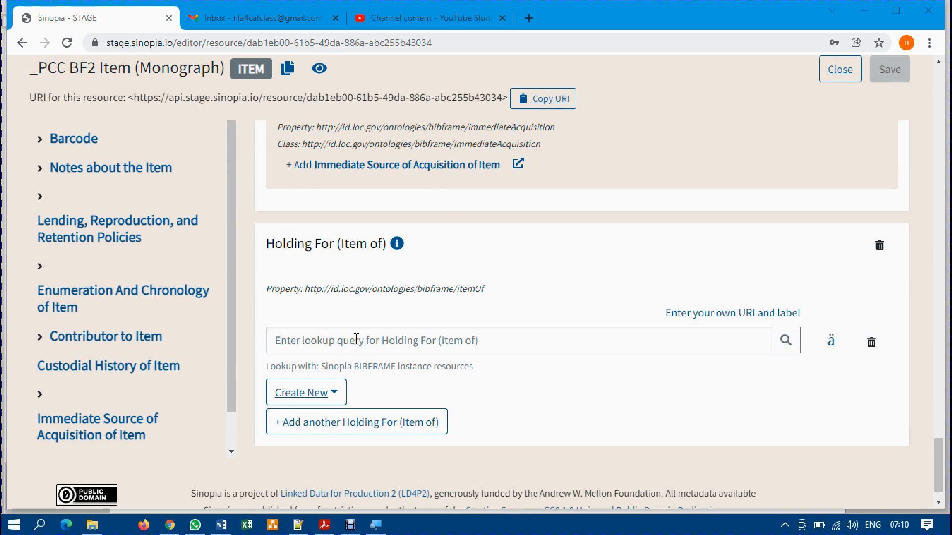
Switch to the Word document, copy the full URI listed under the INSTANCE heading and return to the Monograph Item in Sinopia.
key(alt+Tab)
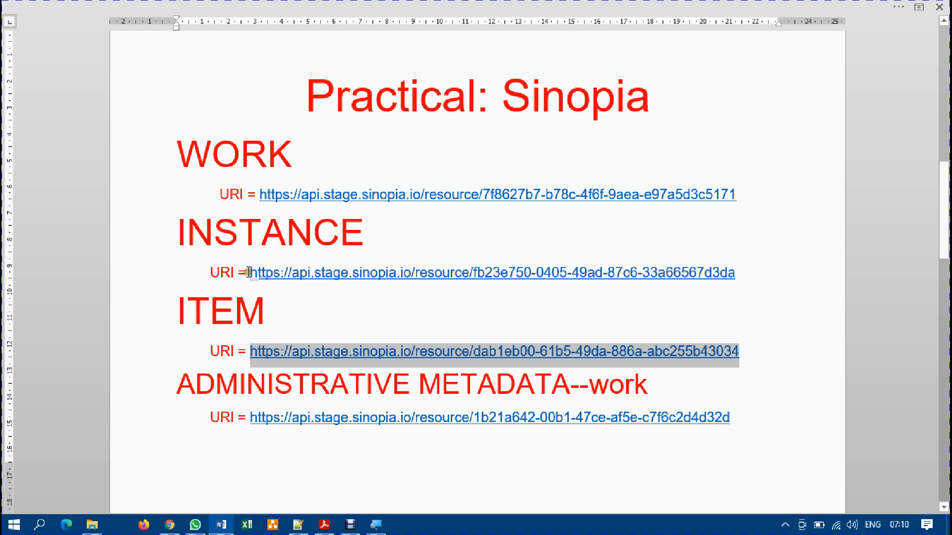
drag(249, 273, 736, 273)
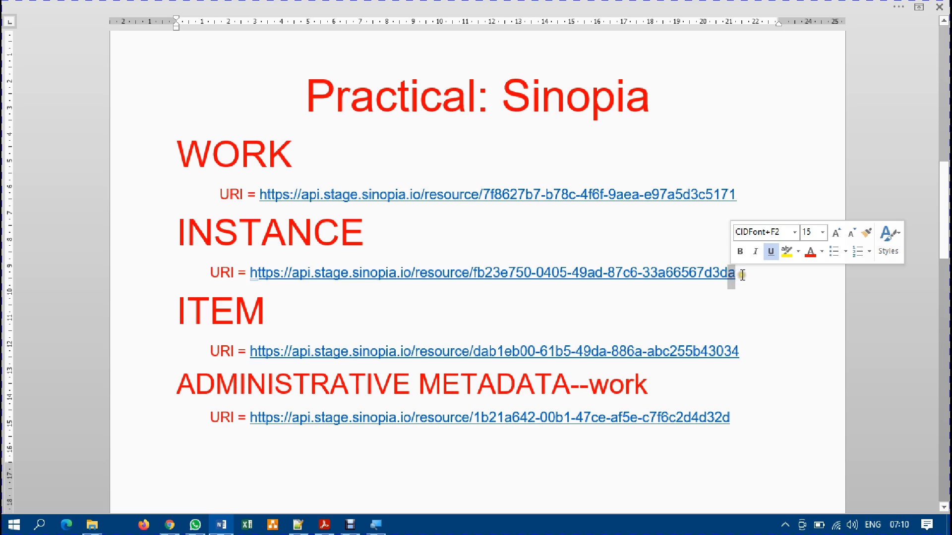
click(737, 273)
key(shift+Left)
key(shift+Left)
key(shift+Left)
key(shift+Left)
key(shift+Left)
key(shift+Left)
key(shift+Left)
key(shift+Left)
key(shift+Left)
key(shift+Left)
key(shift+Left)
key(shift+Left)
key(shift+Left)
key(shift+Left)
key(shift+Left)
key(shift+Left)
key(shift+Left)
key(shift+Left)
key(shift+Left)
key(shift+Left)
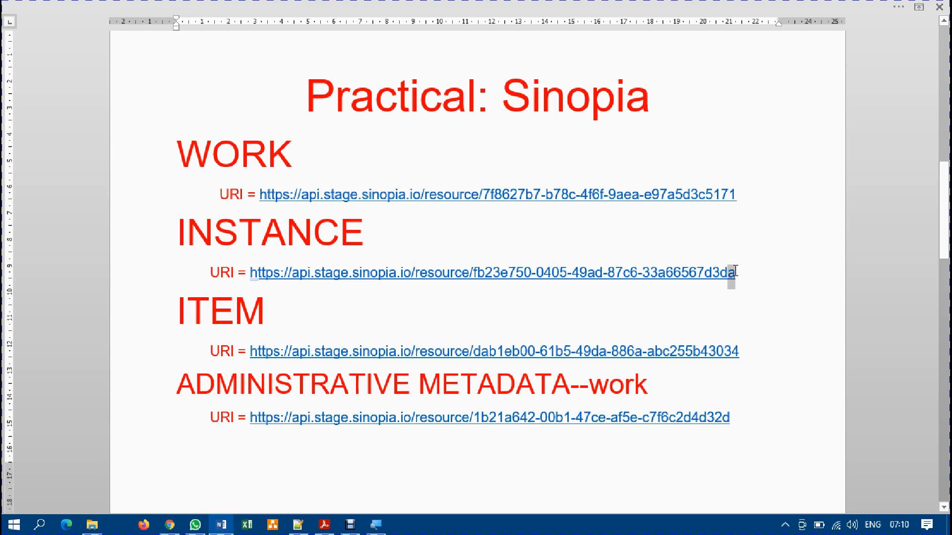
key(shift+Left)
key(shift+Left)
key(shift+Left)
key(shift+Left)
key(shift+Left)
key(shift+Left)
key(shift+Left)
key(shift+Left)
key(shift+Left)
key(shift+Left)
key(shift+Left)
key(shift+Left)
key(shift+Left)
key(shift+Left)
key(shift+Left)
key(shift+Left)
key(shift+Left)
key(shift+Left)
key(shift+Left)
key(shift+Left)
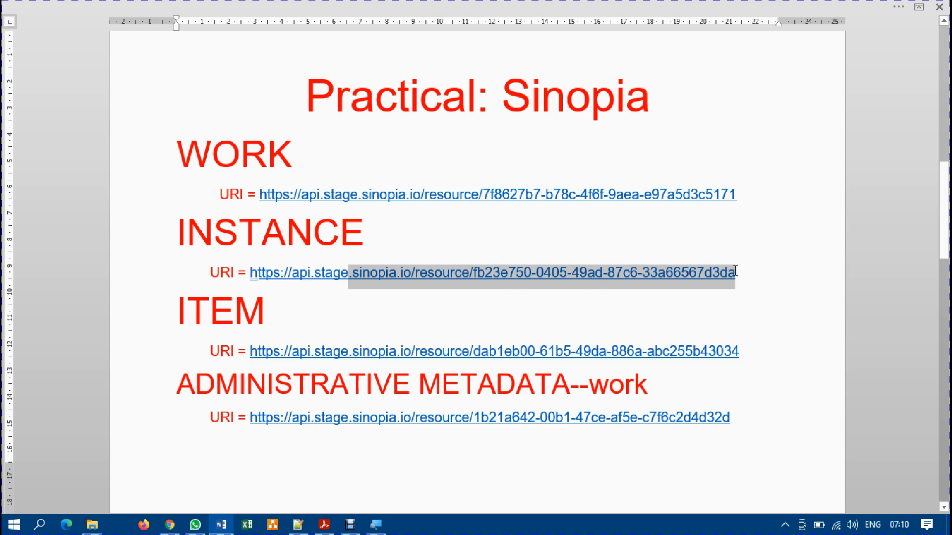
key(shift+Left)
key(ctrl+c)
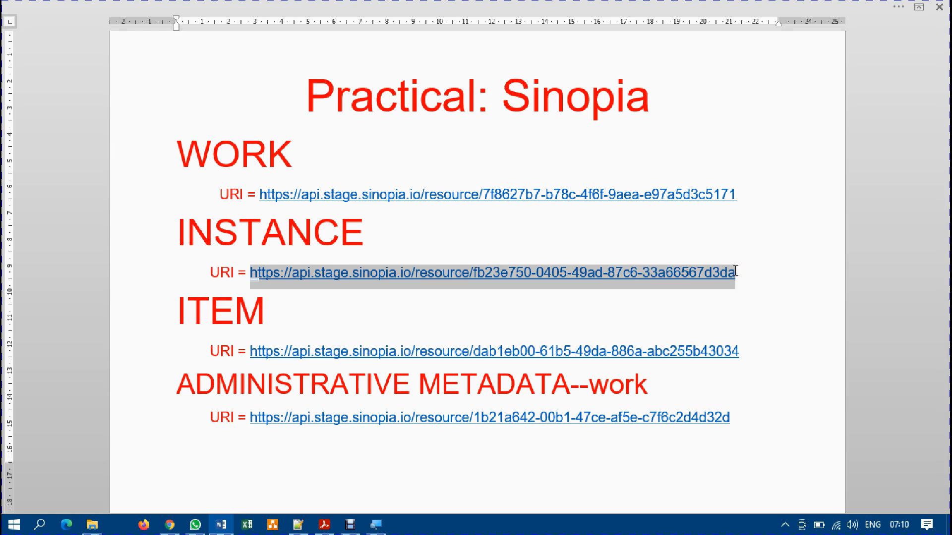
right_click(668, 270)
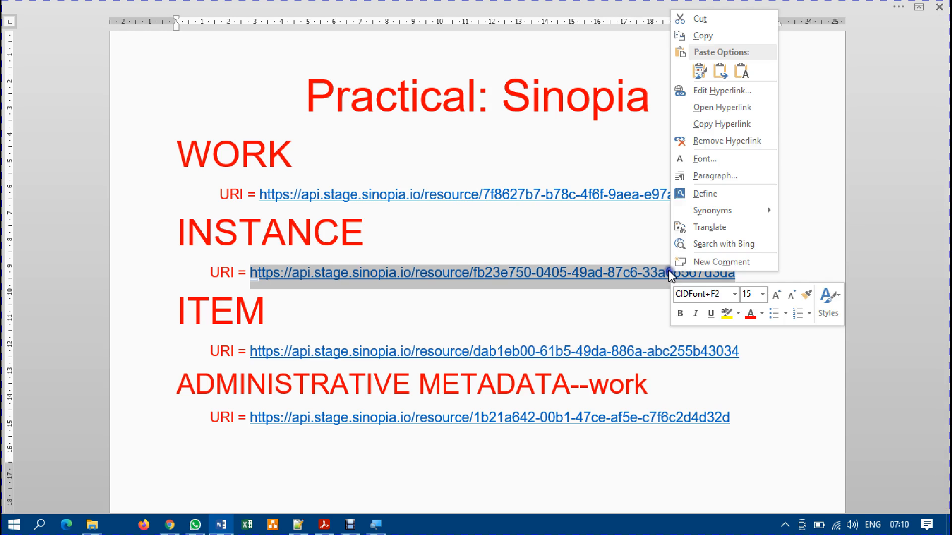
click(703, 35)
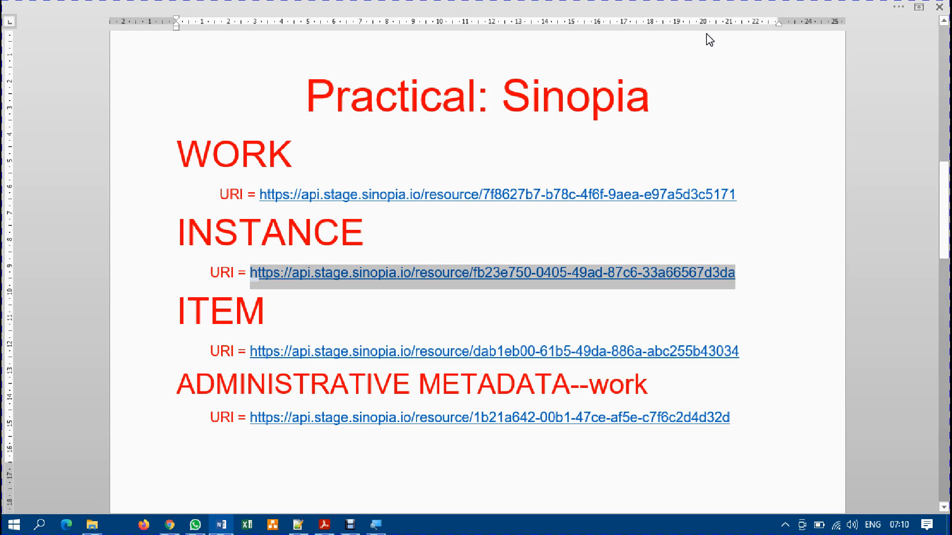
key(alt+Tab)
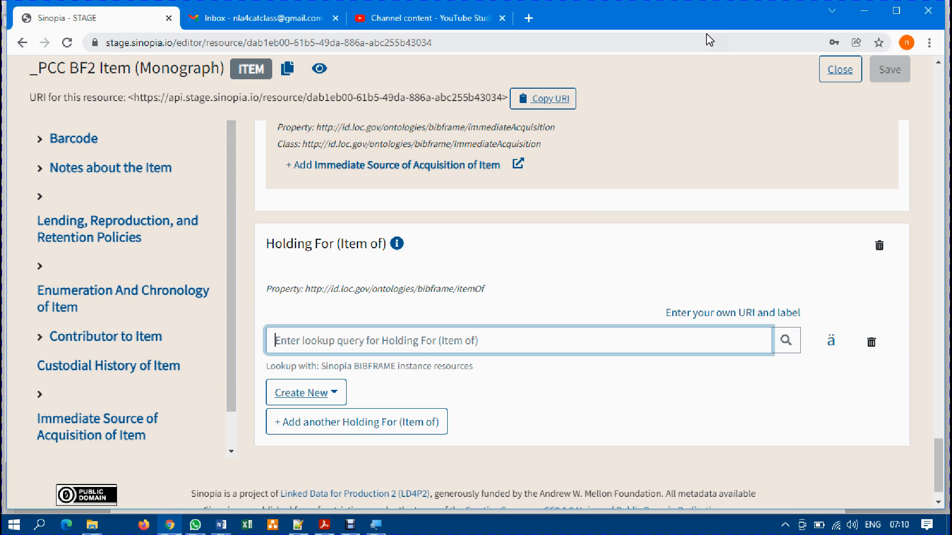
right_click(423, 328)
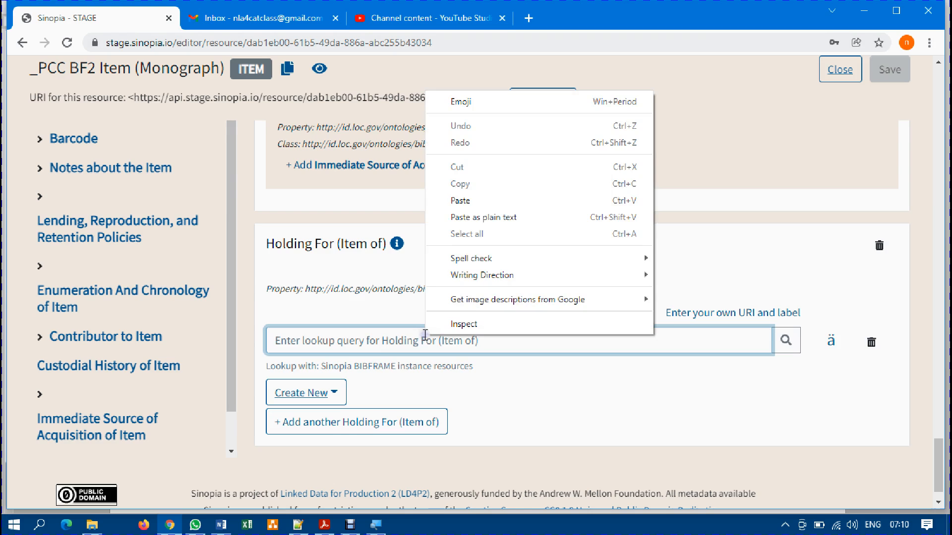
click(469, 201)
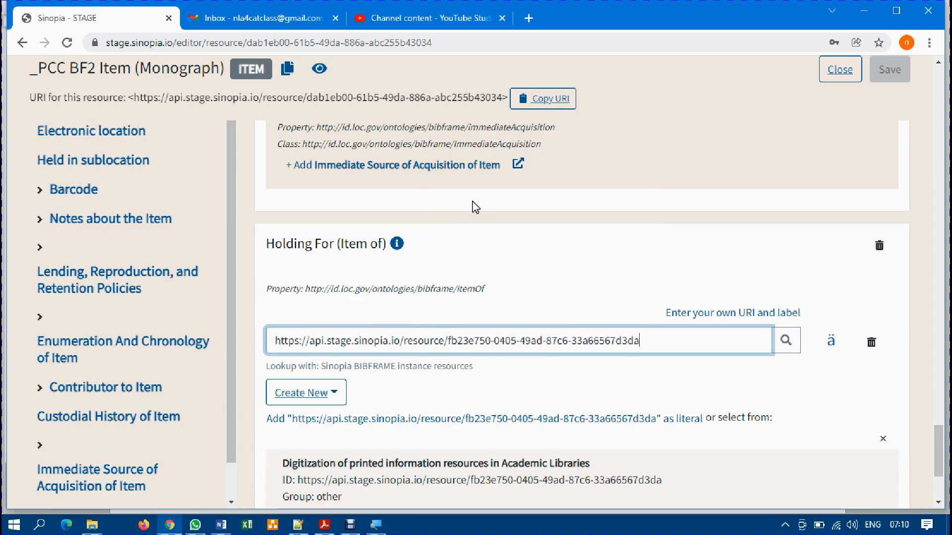
scroll(529, 358, down, 3)
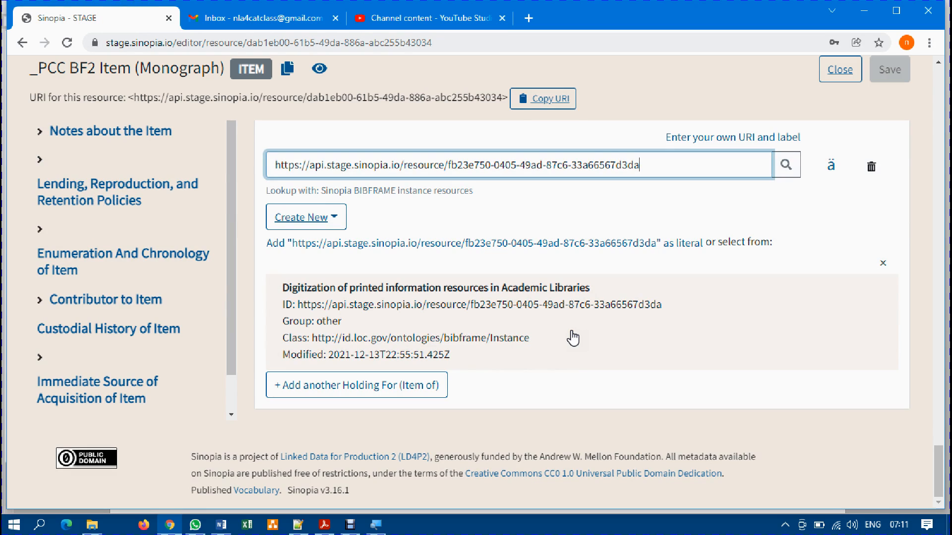
Open the Monograph Instance resource and check the Administrative Metadata lookup section at its end.
scroll(573, 338, up, 20)
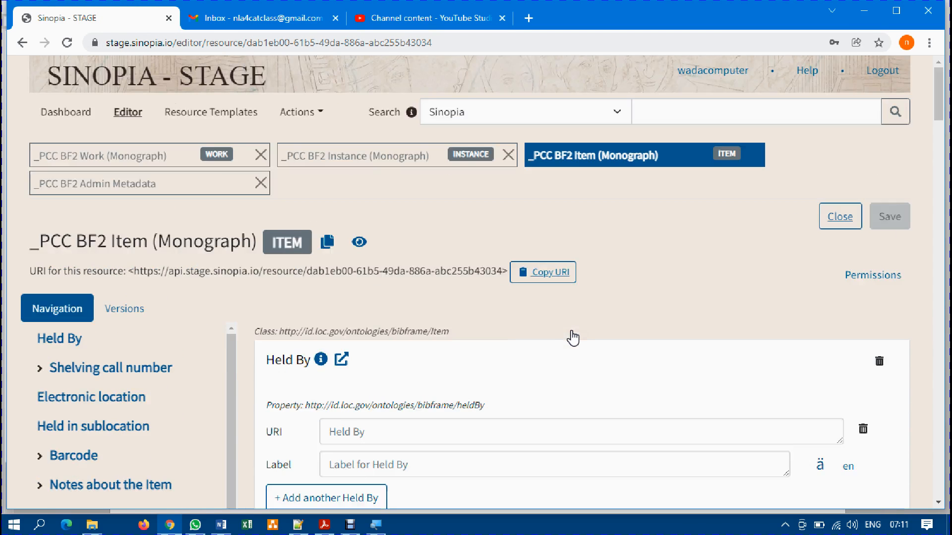
click(412, 153)
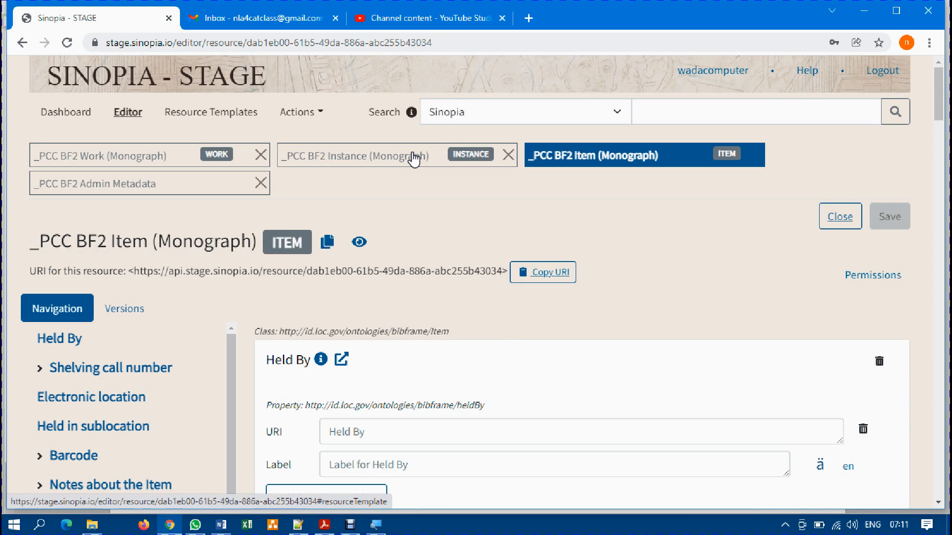
click(414, 158)
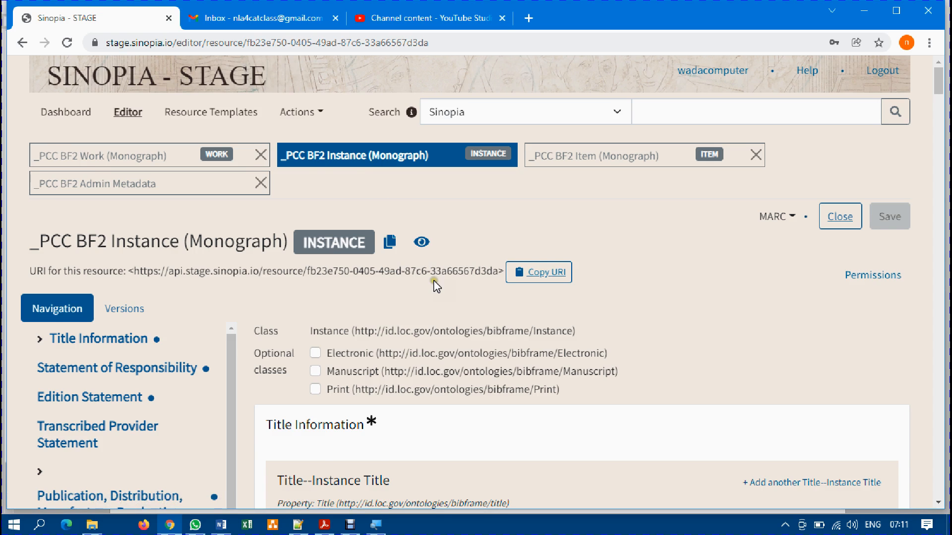
scroll(434, 283, down, 20)
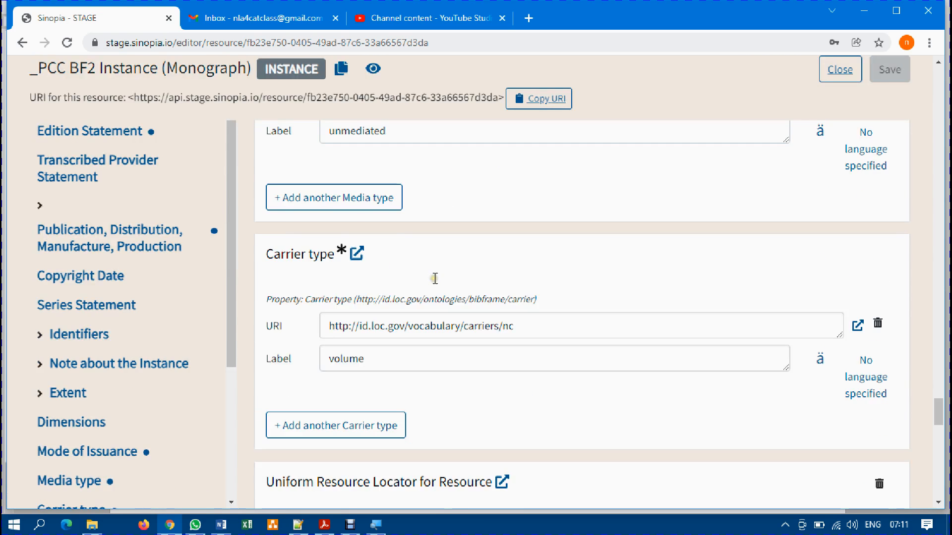
scroll(435, 278, down, 15)
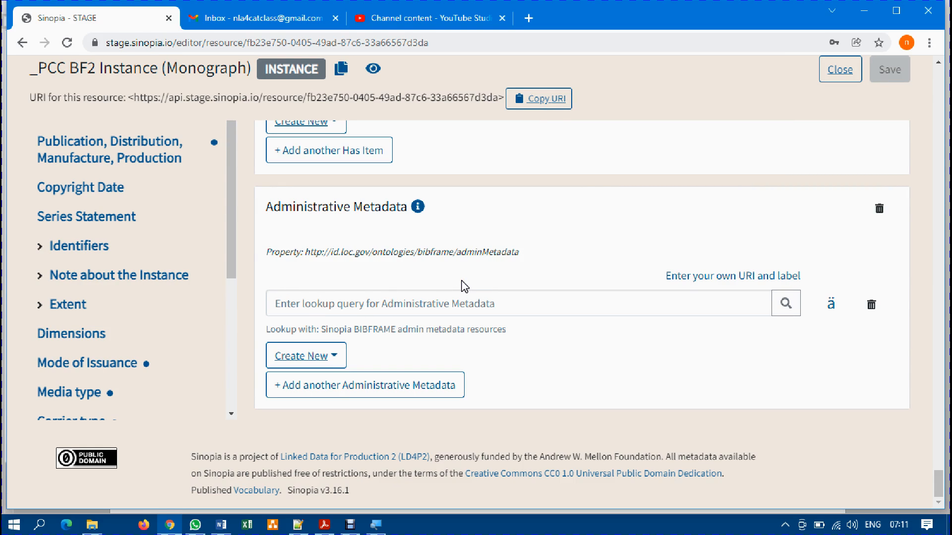
scroll(465, 286, up, 20)
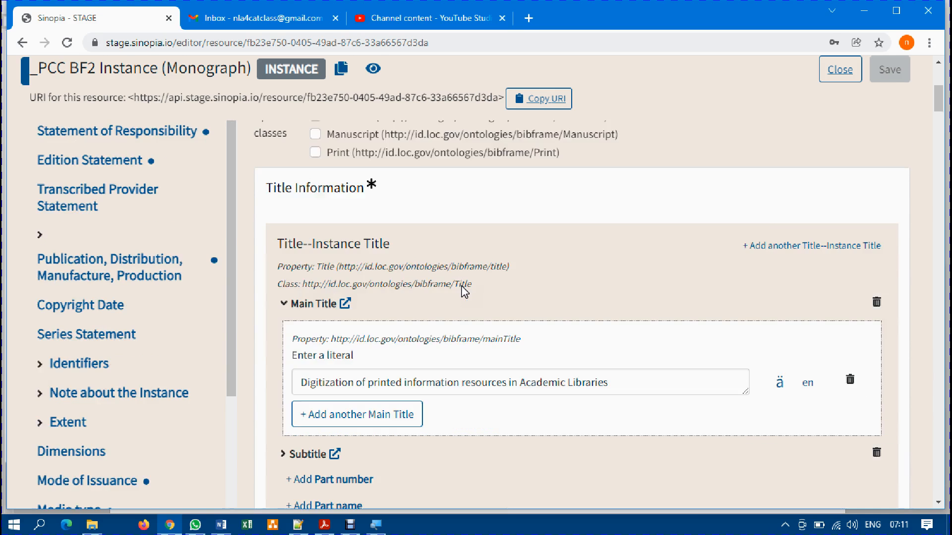
scroll(465, 292, up, 5)
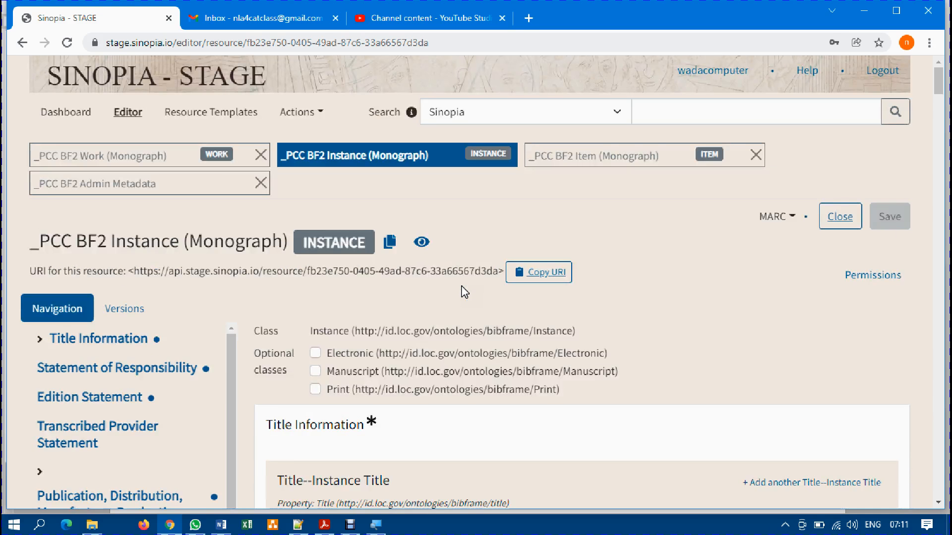
Open the existing Admin Metadata resource and create a copy of it.
click(135, 183)
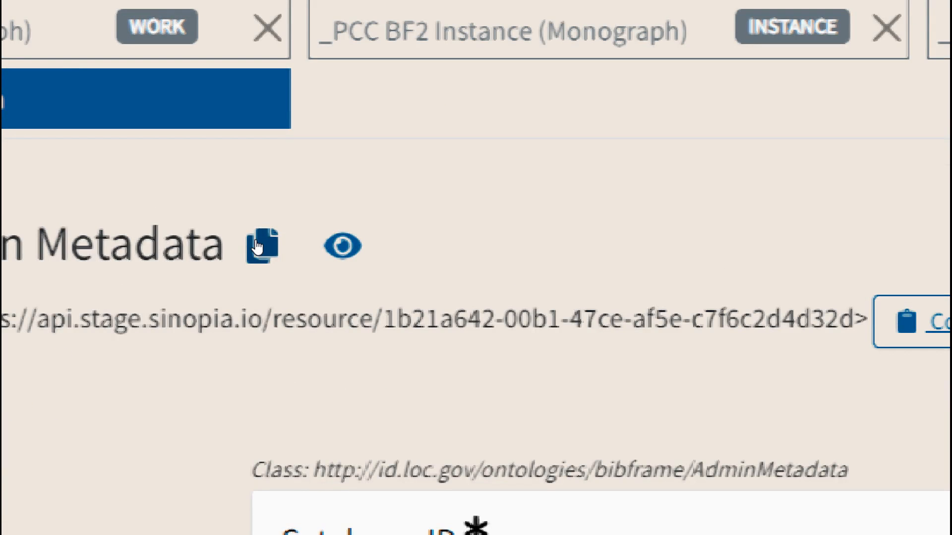
click(256, 249)
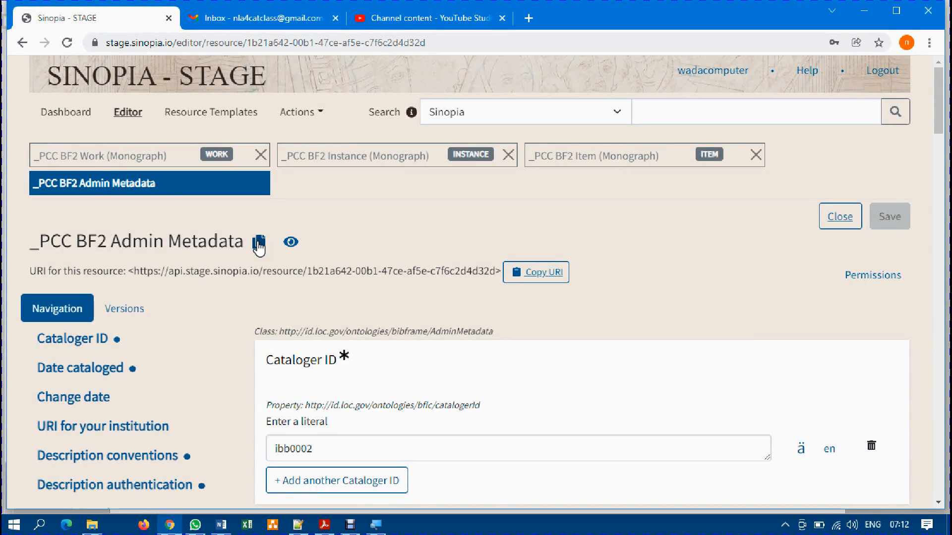
click(258, 245)
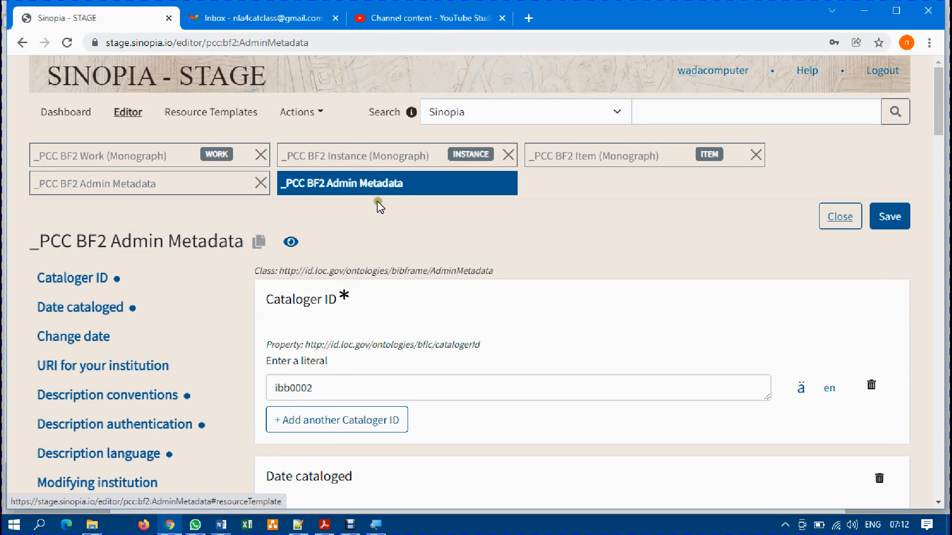
Review the fields of the copied Admin Metadata resource from Cataloger ID through Process Information.
scroll(384, 243, down, 2)
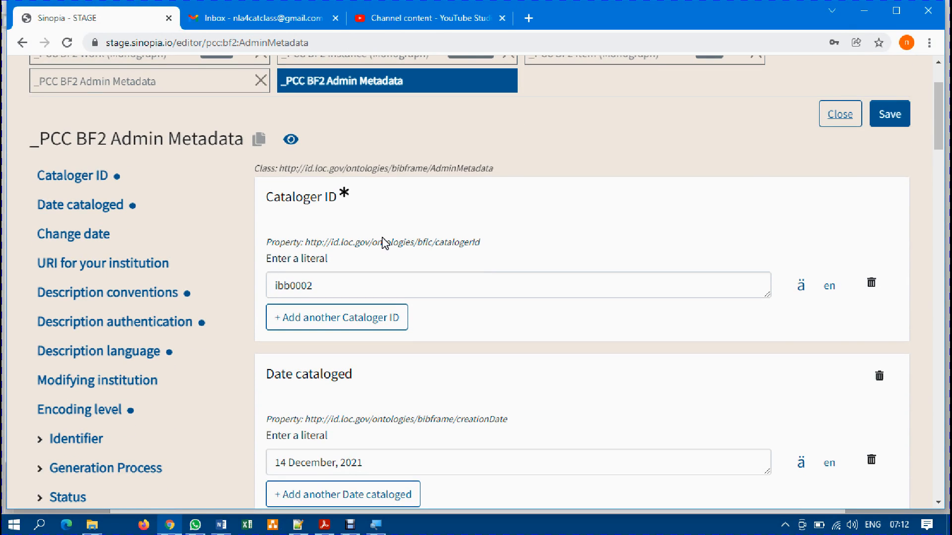
scroll(383, 242, down, 4)
scroll(382, 240, up, 2)
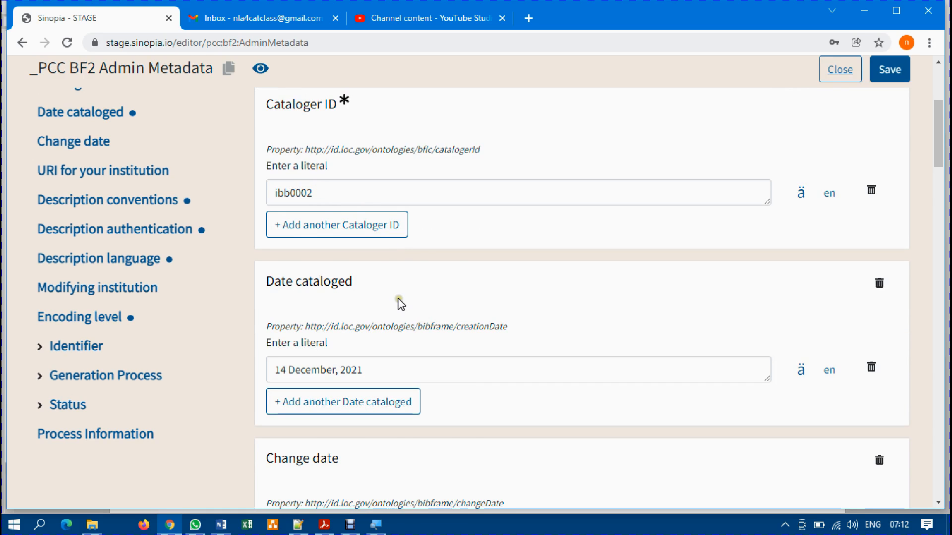
scroll(401, 303, up, 4)
scroll(401, 304, down, 7)
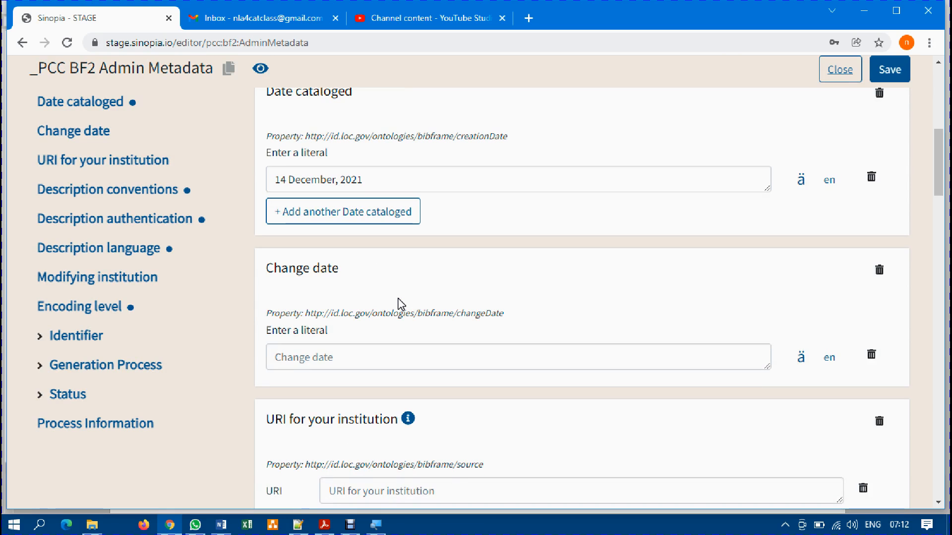
scroll(400, 304, down, 9)
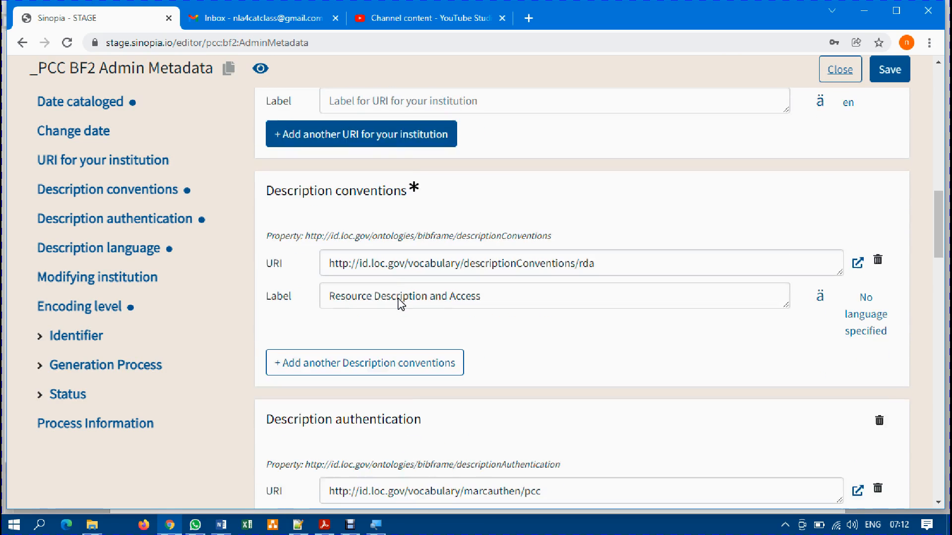
scroll(400, 303, up, 2)
scroll(400, 303, down, 10)
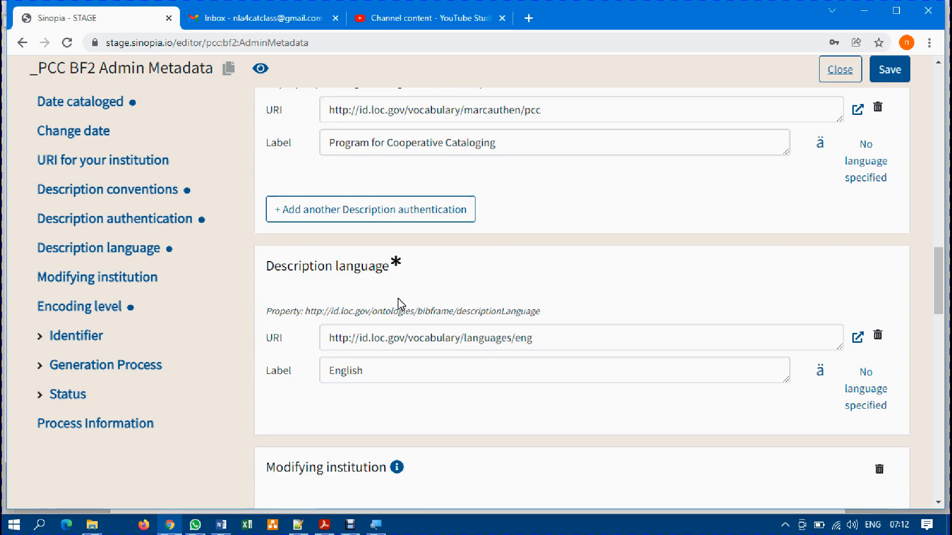
scroll(400, 304, down, 16)
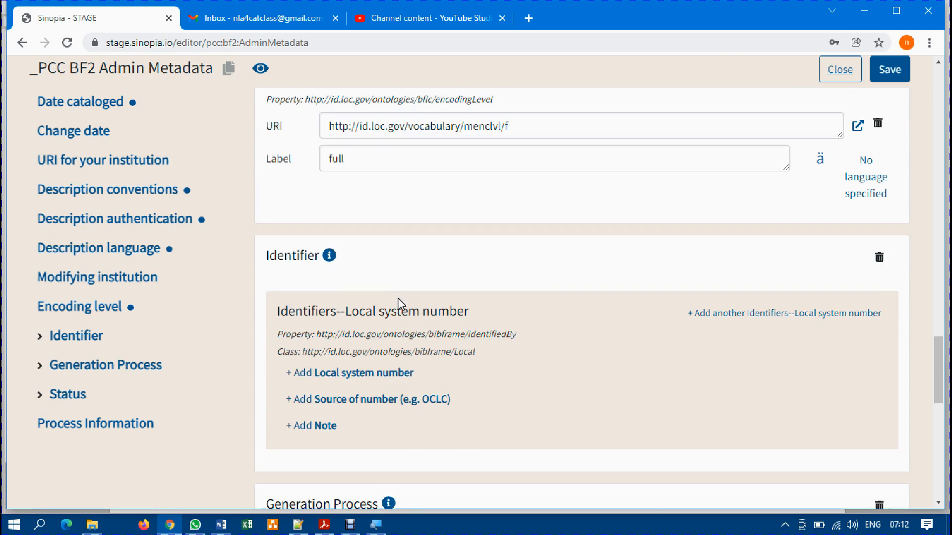
scroll(401, 304, down, 12)
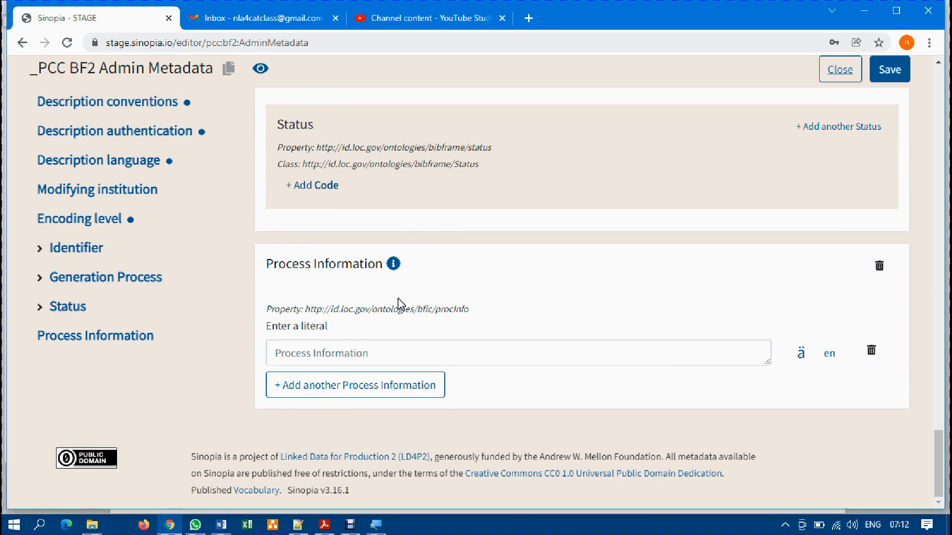
scroll(400, 303, up, 2)
scroll(400, 303, down, 1)
scroll(400, 303, down, 1)
scroll(448, 299, up, 2)
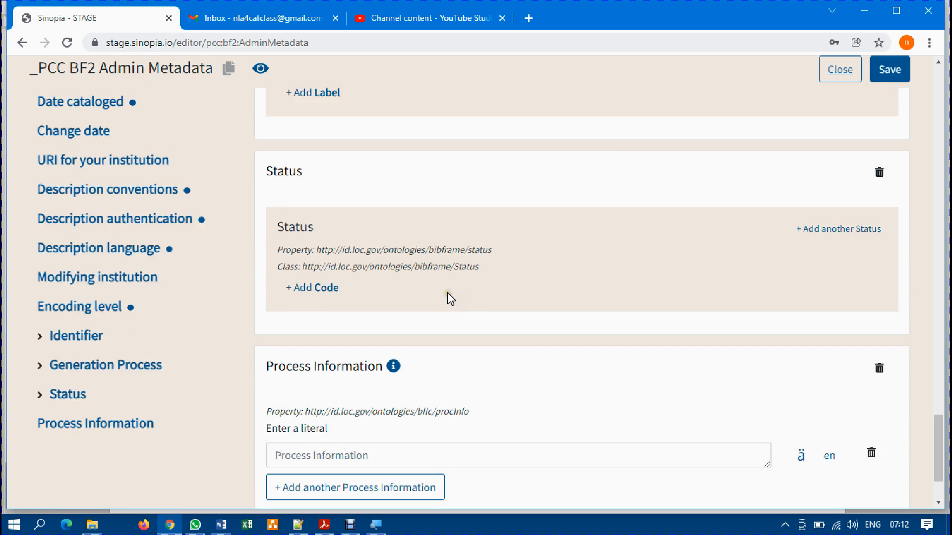
scroll(425, 276, up, 4)
scroll(429, 272, up, 8)
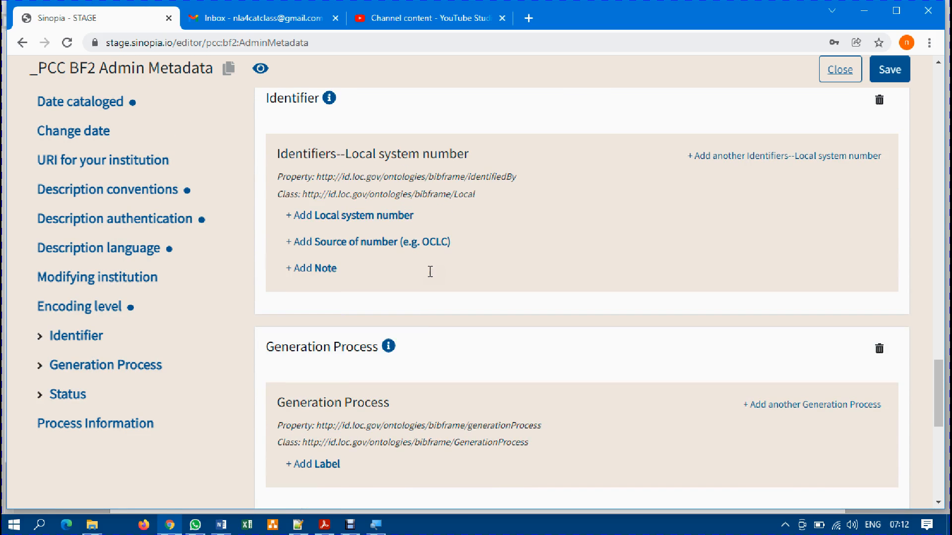
scroll(429, 272, up, 8)
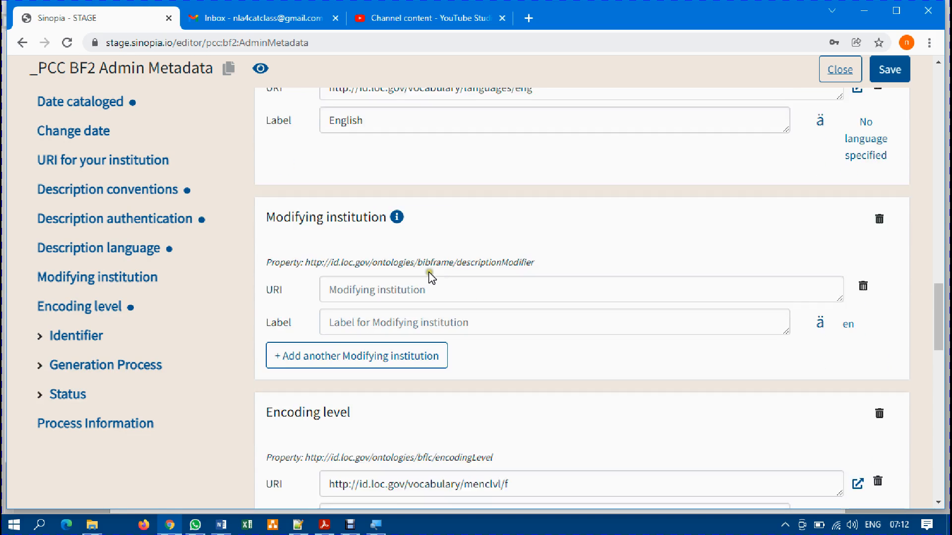
scroll(430, 277, up, 10)
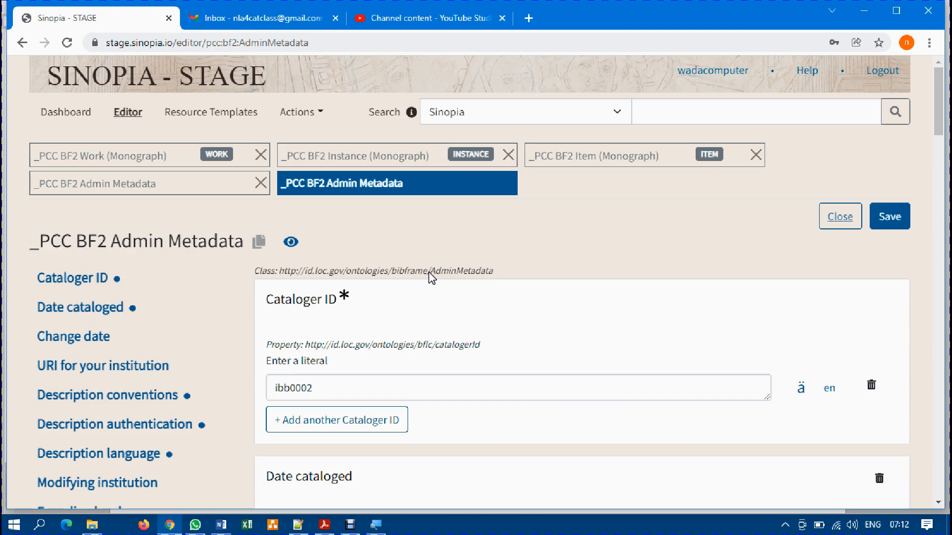
Save the copied Admin Metadata resource and copy its URI.
click(887, 221)
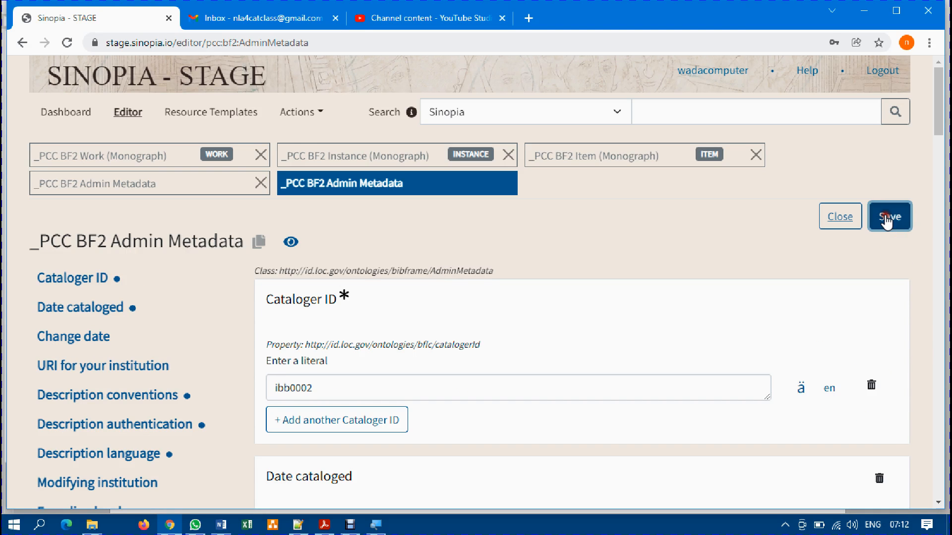
click(682, 303)
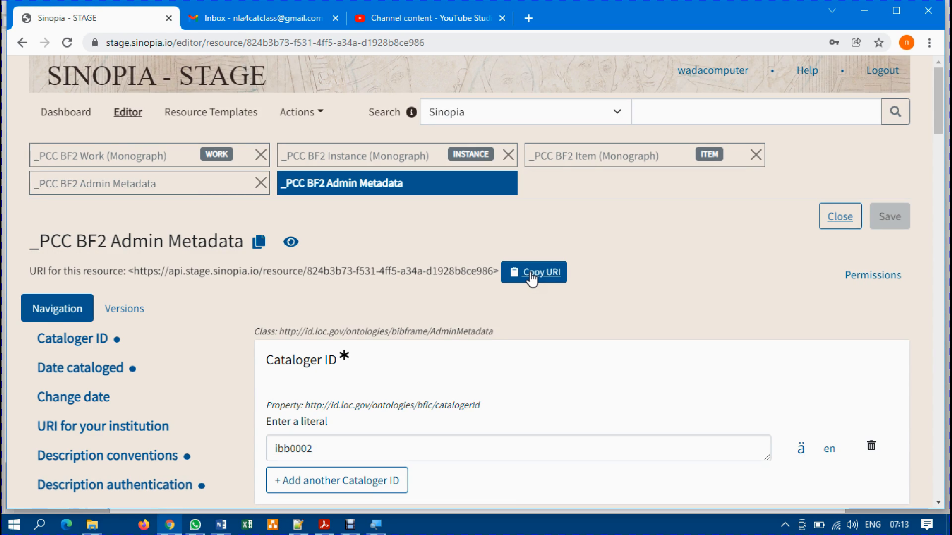
click(531, 276)
Switch to the Word document and add the heading line "ADMINISTRATIVE METADATA—instance" below the work's administrative metadata URI.
key(alt+Tab)
click(760, 422)
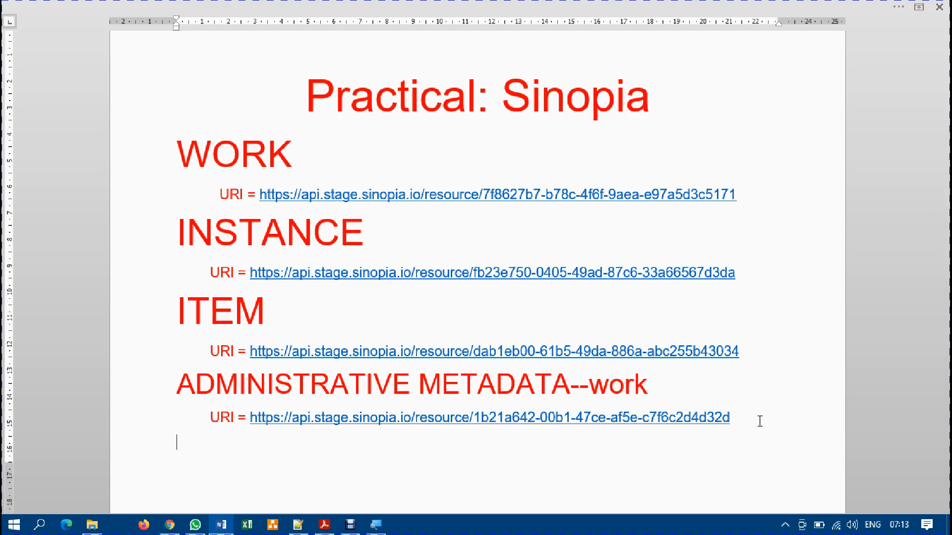
text(ADMINISTRAT)
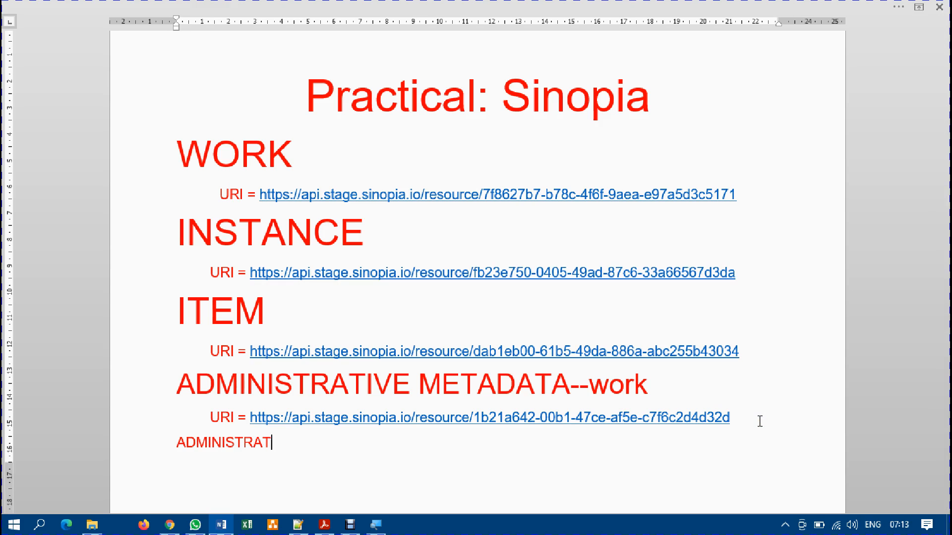
text(OIVE METADAT)
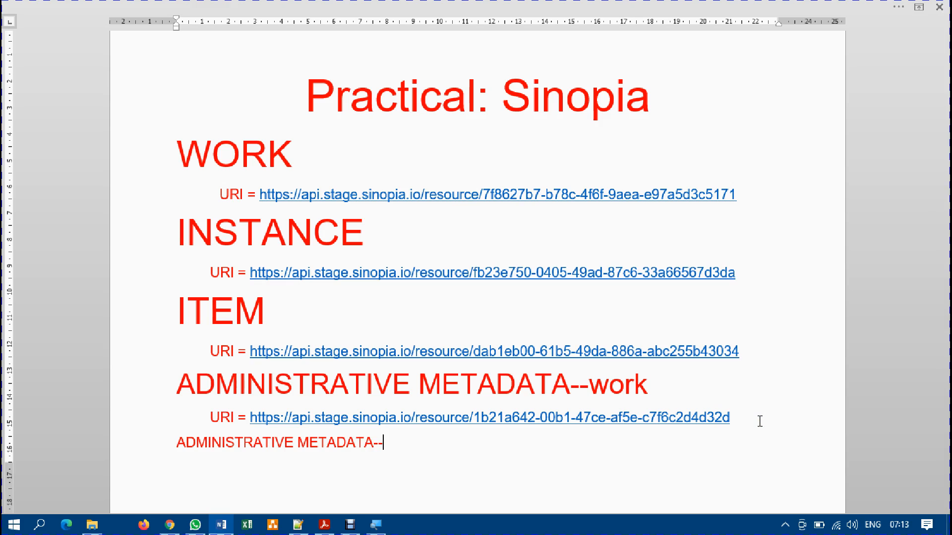
text(A--instrance)
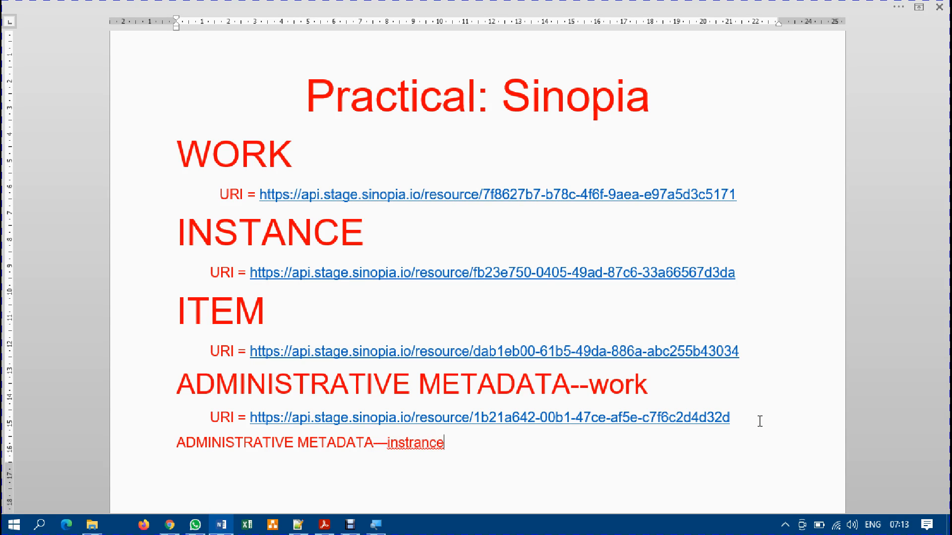
key(BackSpace)
key(BackSpace)
key(BackSpace)
key(BackSpace)
key(BackSpace)
key(BackSpace)
text(tra)
text(ce)
key(Return)
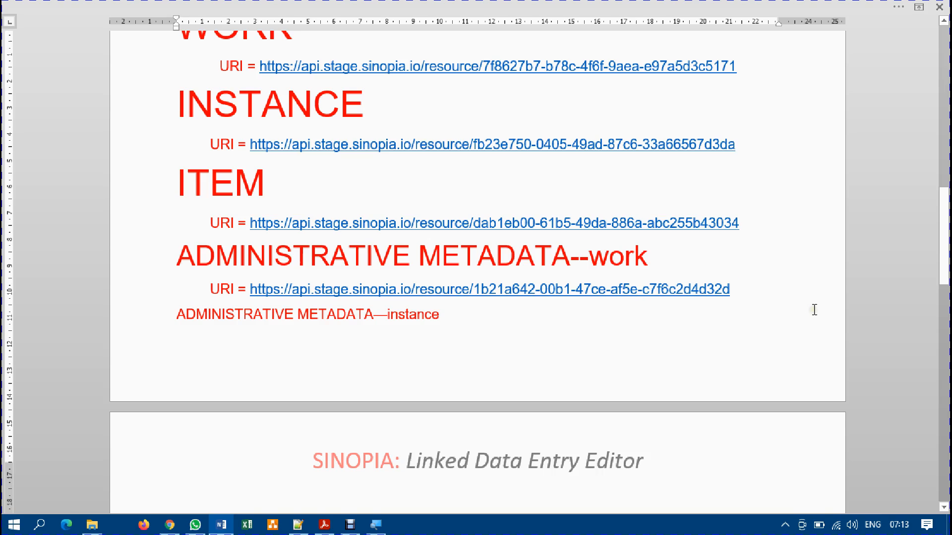
scroll(815, 305, down, 3)
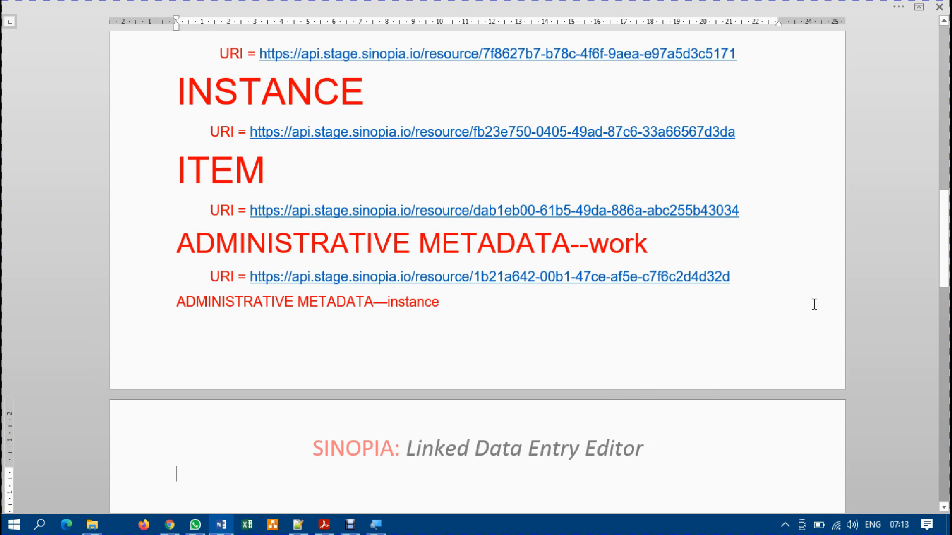
text(URI =)
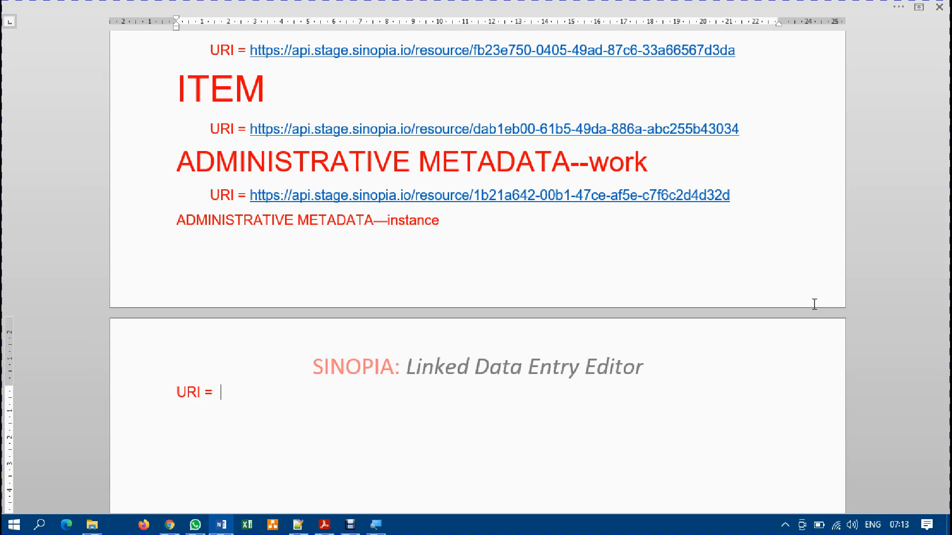
text(https://api.stage.sinopia.io/resource/824b3b73-f531-4ff5-a34a-d1928b8ce986)
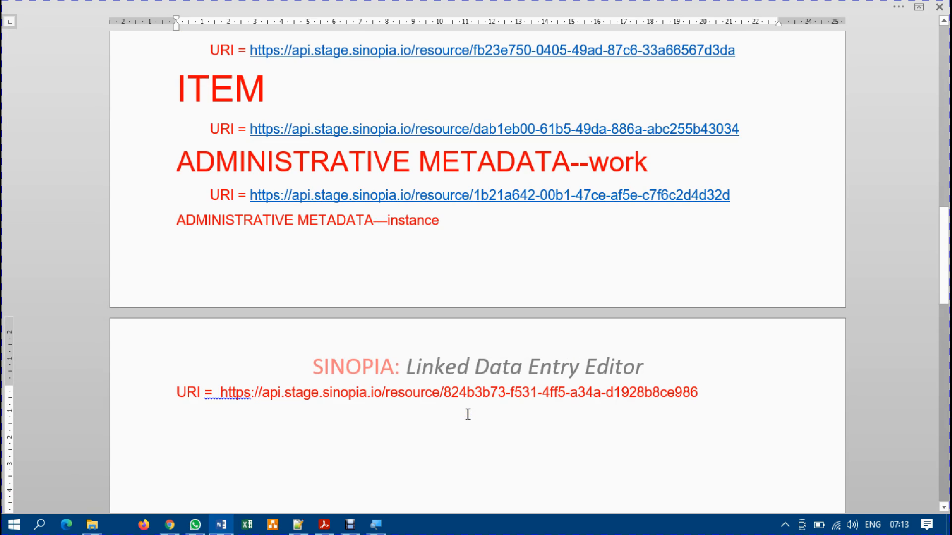
key(alt+Tab)
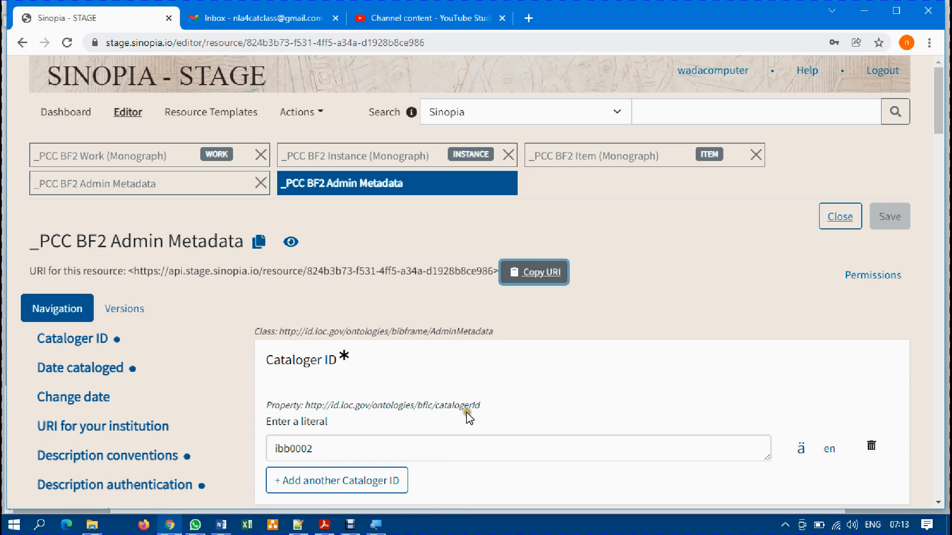
click(389, 158)
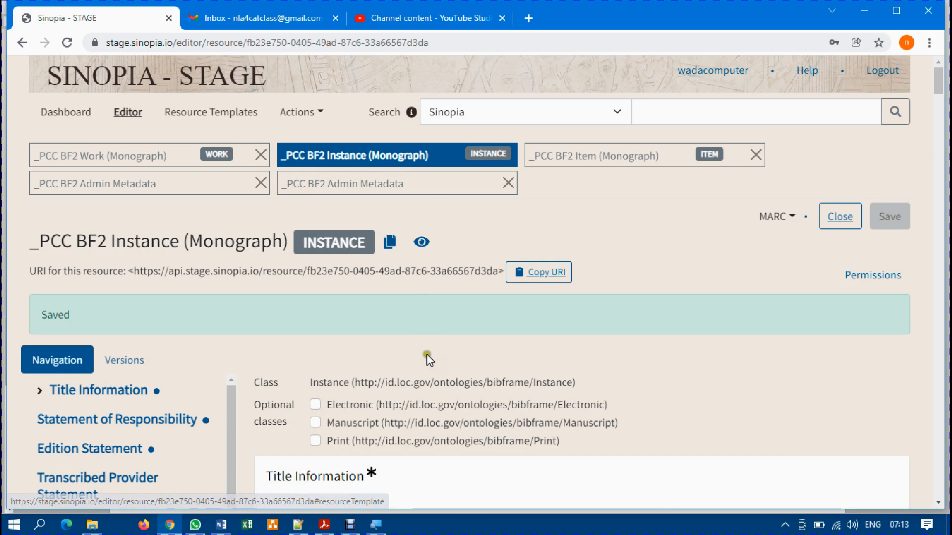
scroll(426, 358, down, 15)
scroll(430, 360, down, 20)
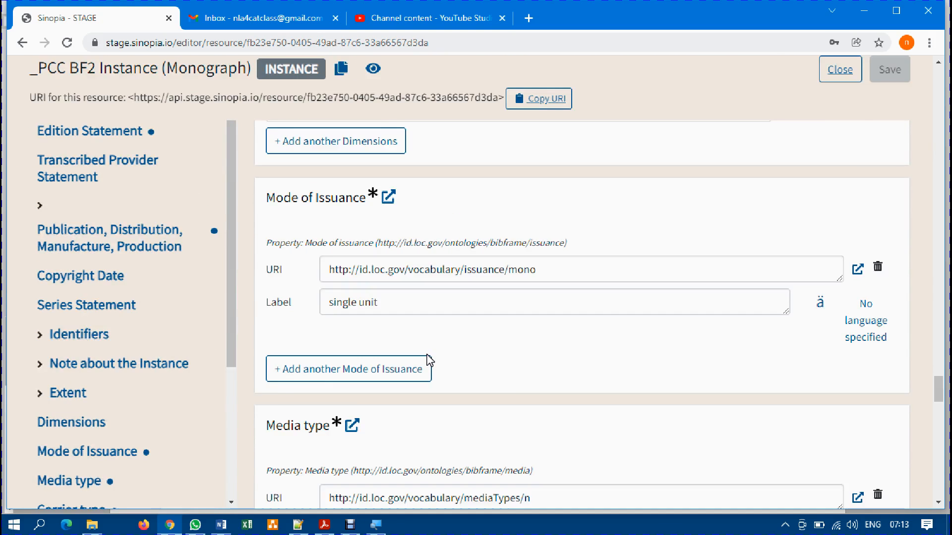
scroll(426, 360, down, 3)
scroll(426, 359, up, 1)
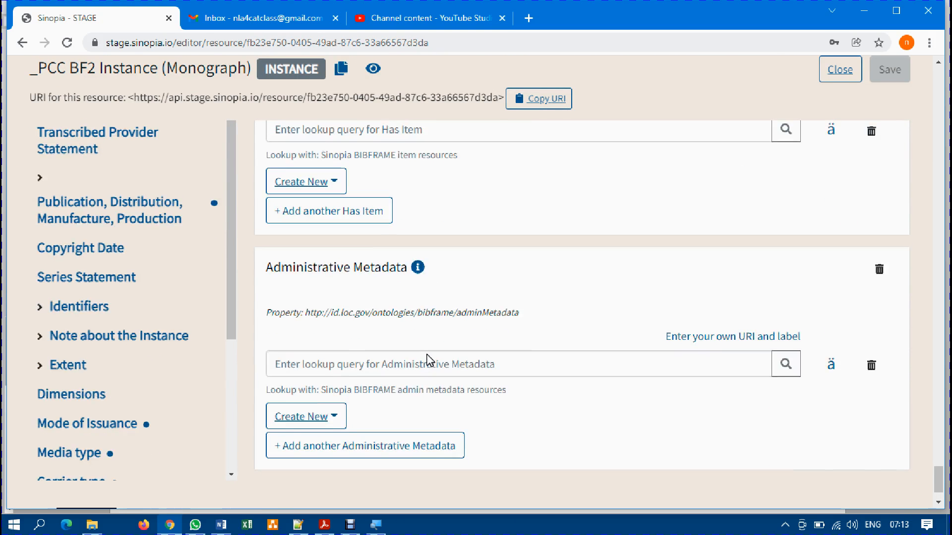
drag(281, 270, 384, 271)
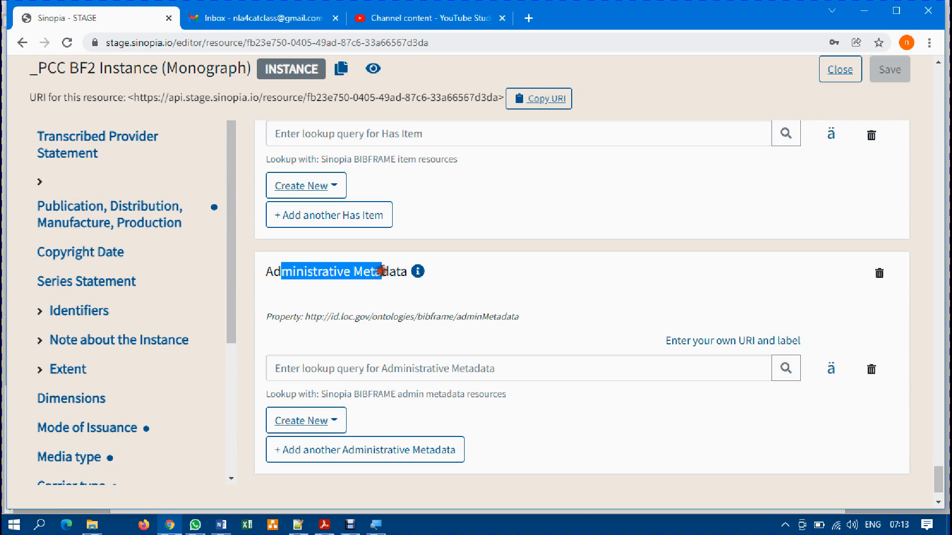
click(378, 368)
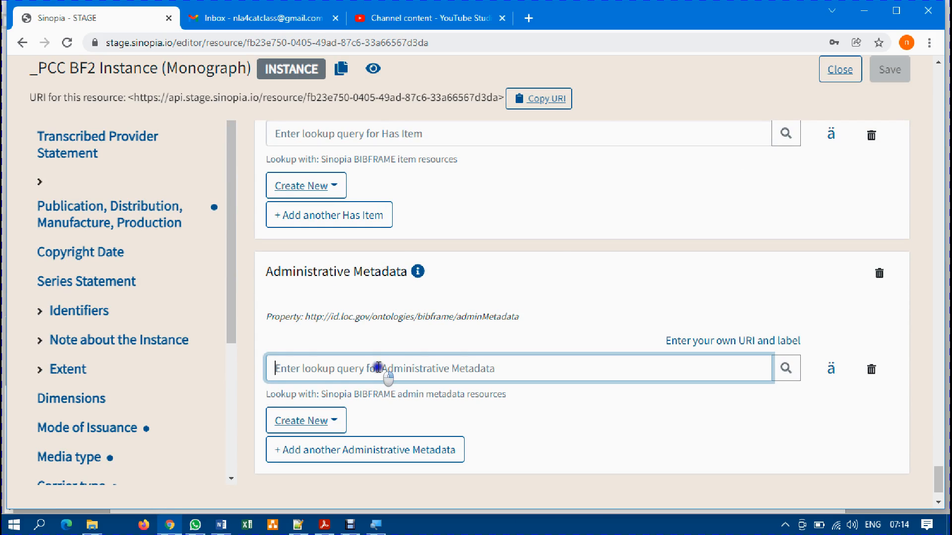
right_click(377, 368)
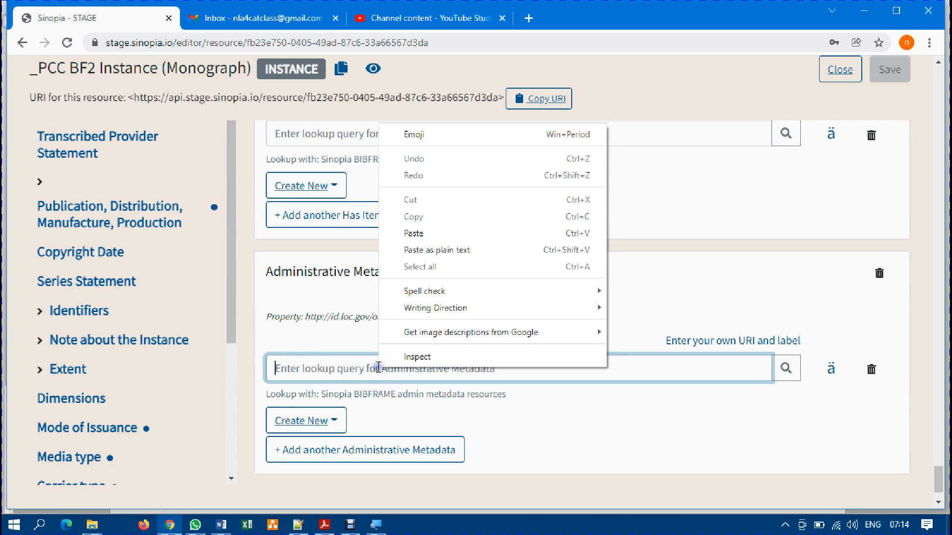
click(413, 233)
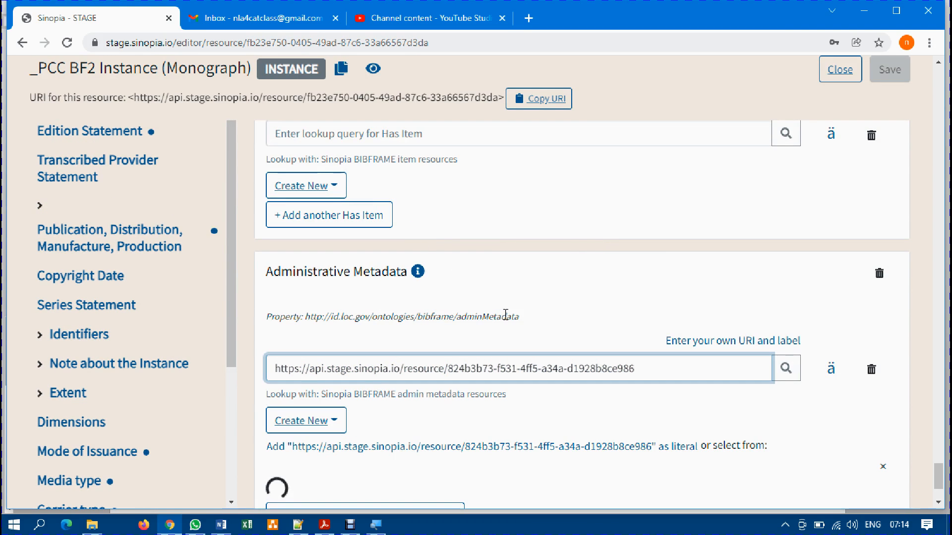
scroll(505, 317, down, 2)
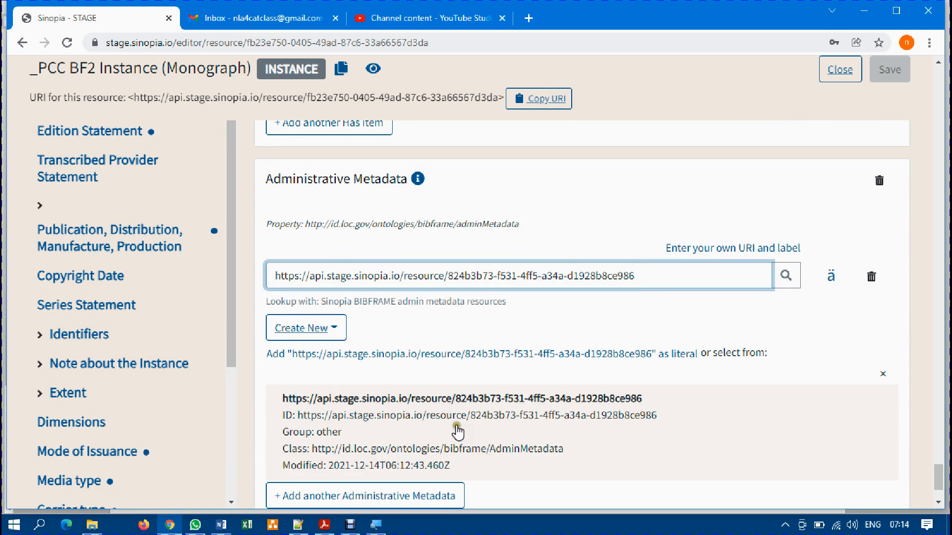
scroll(392, 401, down, 2)
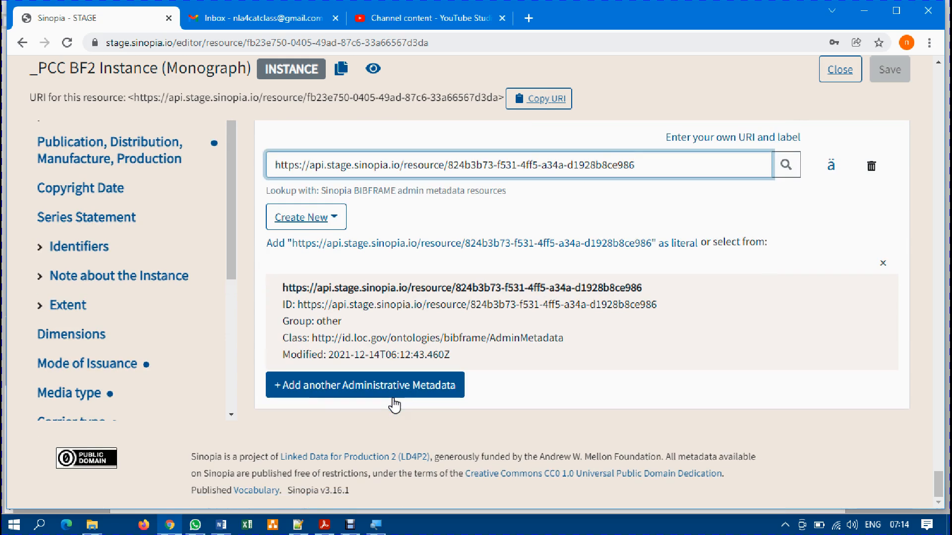
Review the open Monograph Work, Instance and Item and both Admin Metadata resources, including the second one's Cataloger ID and Date cataloged fields.
scroll(394, 405, up, 1)
scroll(394, 405, up, 10)
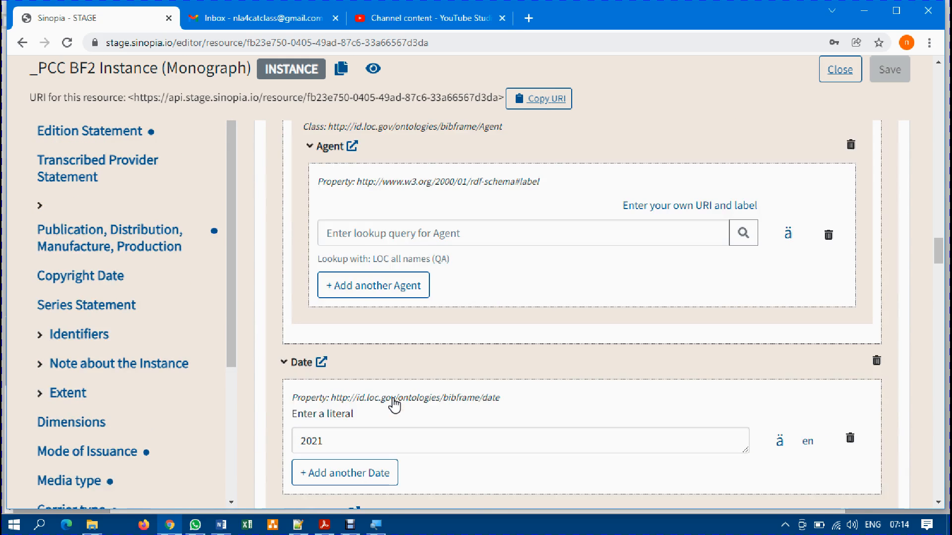
scroll(394, 405, up, 20)
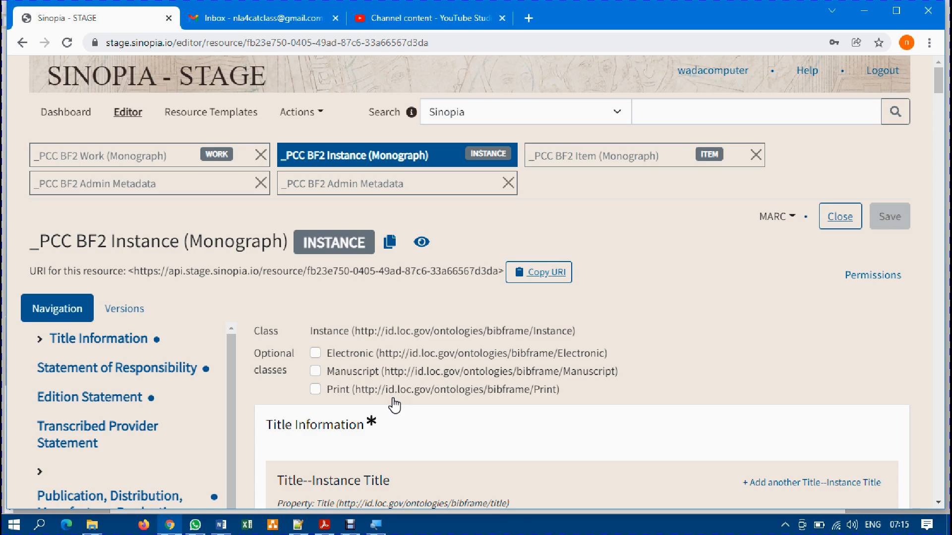
click(125, 156)
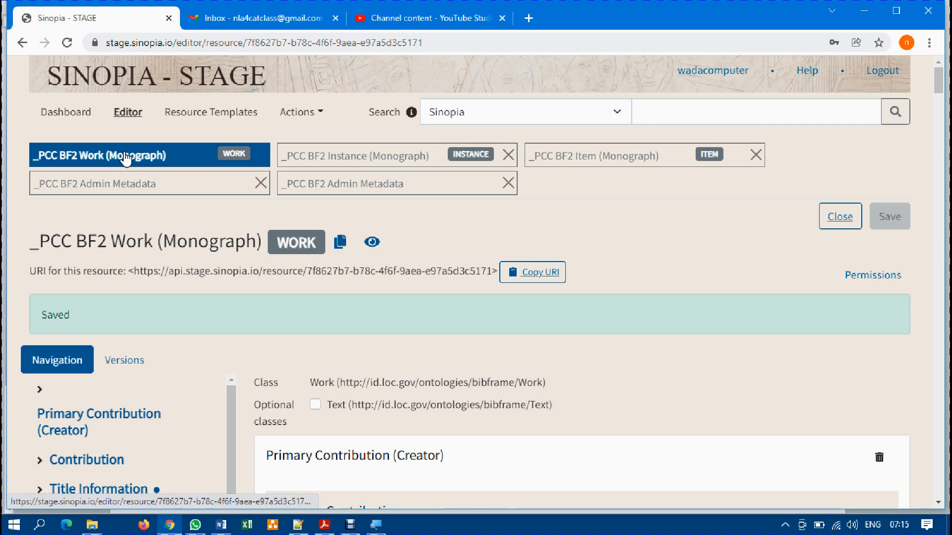
click(359, 159)
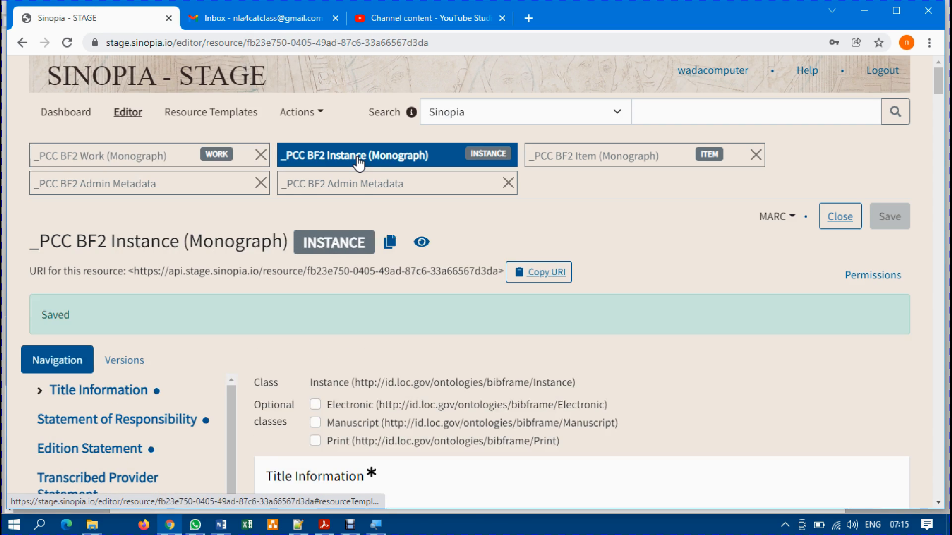
click(595, 158)
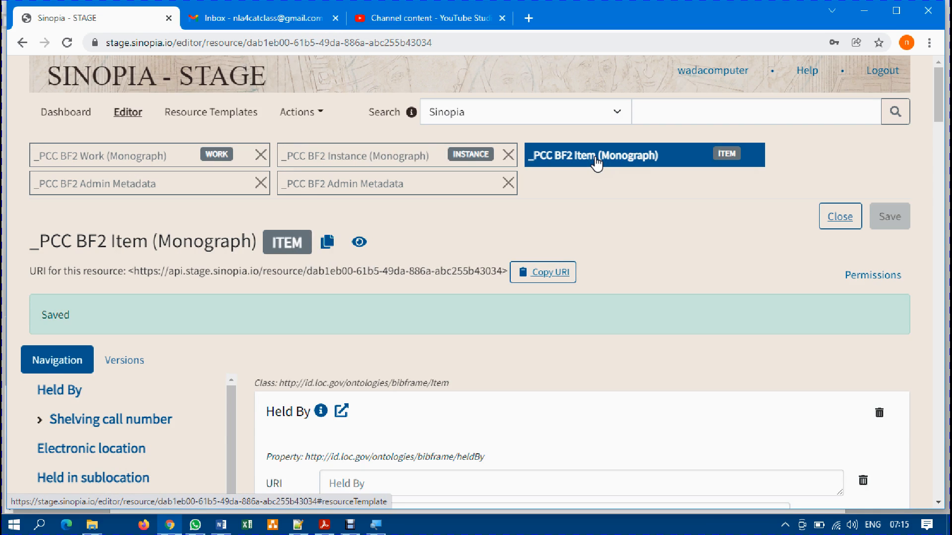
click(84, 184)
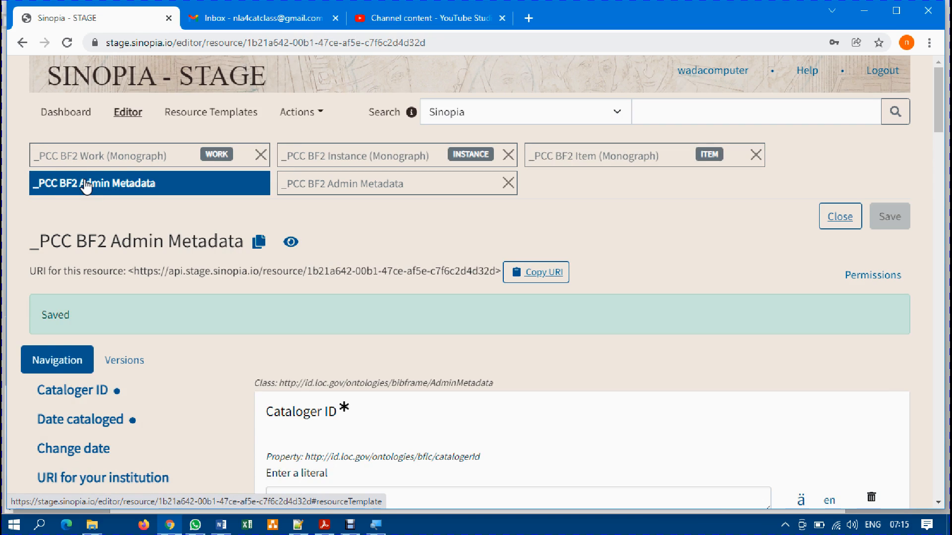
click(335, 186)
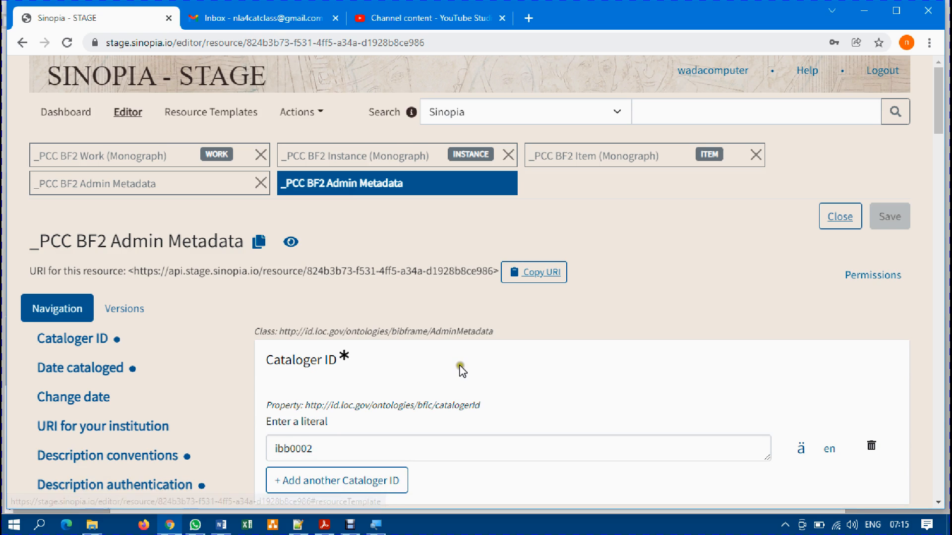
scroll(459, 367, down, 4)
scroll(462, 371, down, 4)
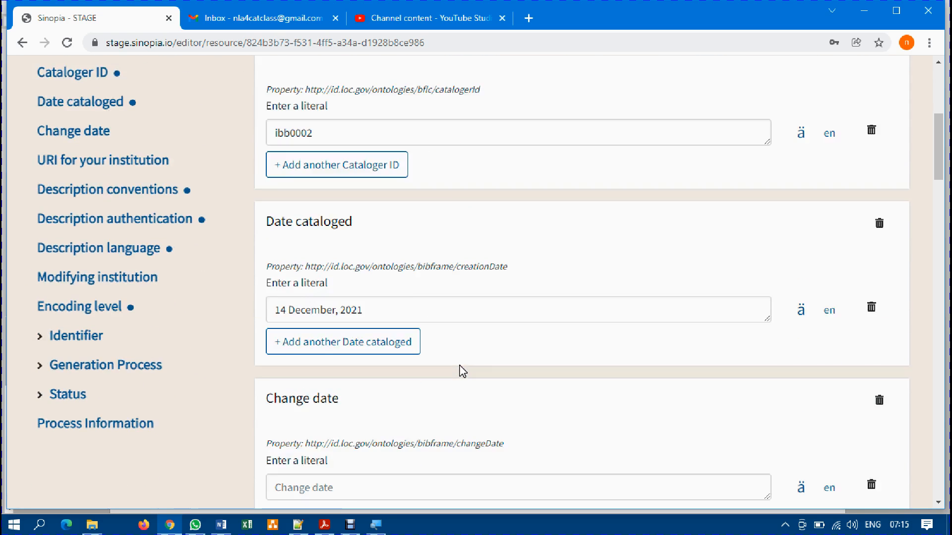
scroll(462, 371, up, 8)
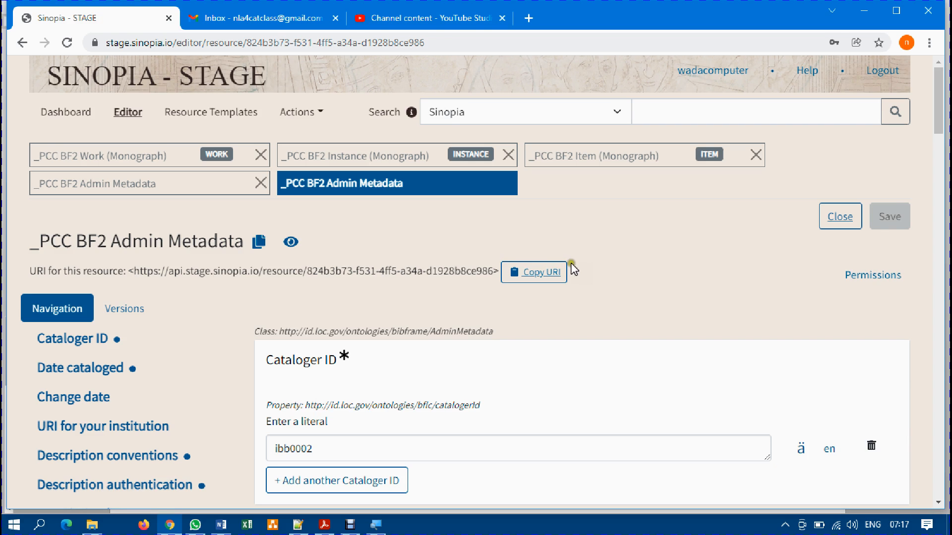
scroll(557, 342, down, 3)
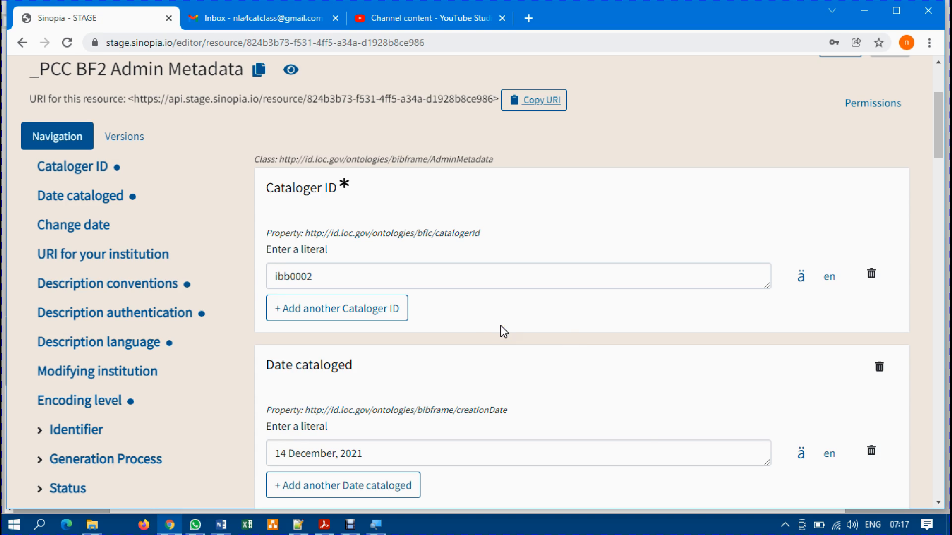
Switch to WhatsApp, review the Sinopia training video links 1 to 7 in the NLA/Cat&Class chat, and return to Sinopia.
click(196, 526)
scroll(364, 260, up, 10)
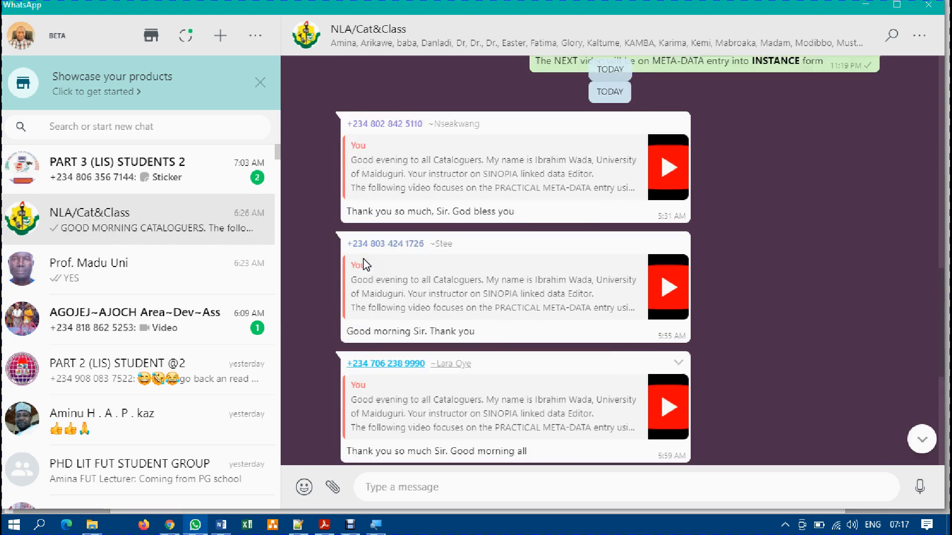
scroll(365, 264, up, 5)
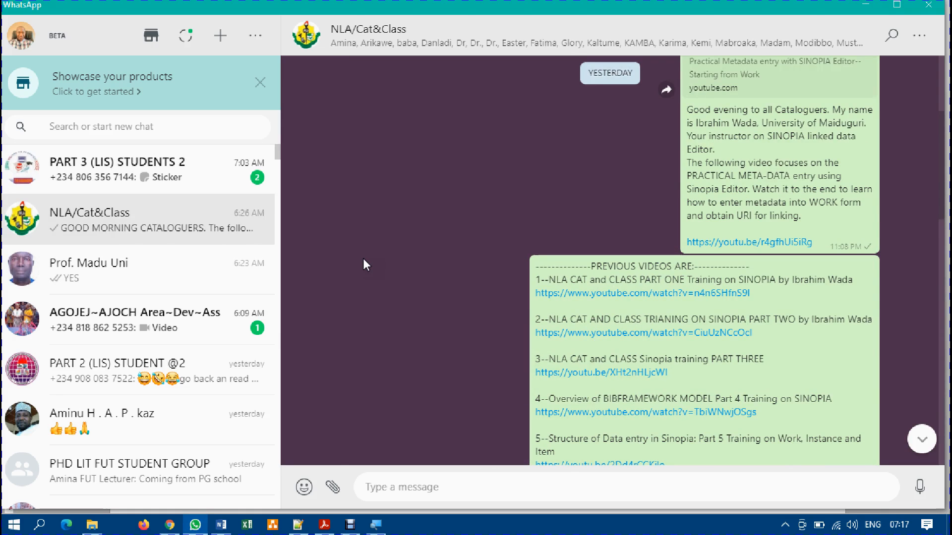
scroll(363, 259, up, 5)
scroll(365, 263, down, 10)
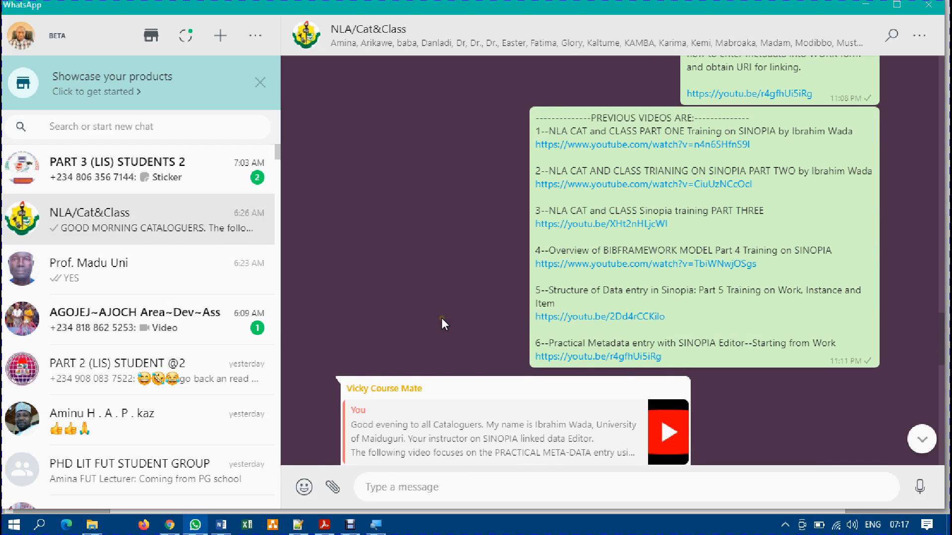
scroll(441, 317, down, 10)
scroll(442, 323, down, 5)
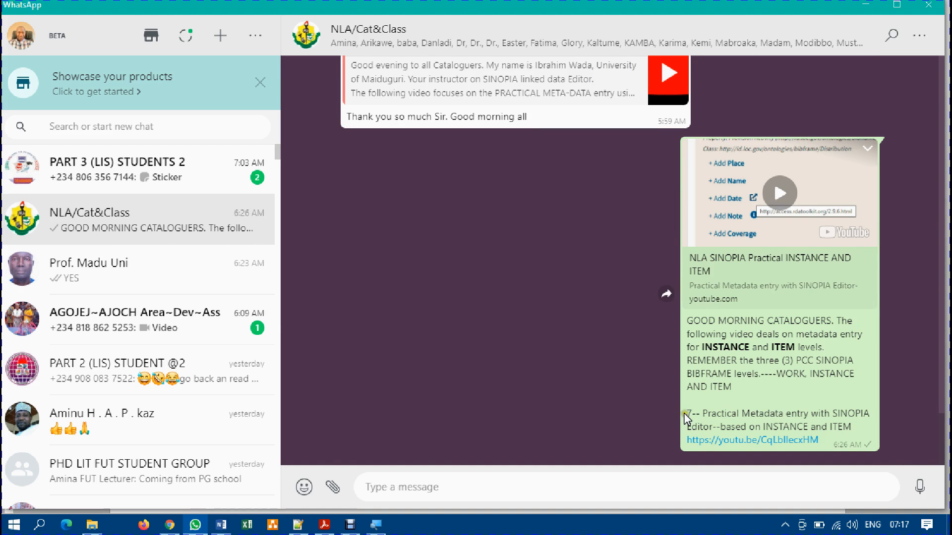
drag(686, 413, 734, 411)
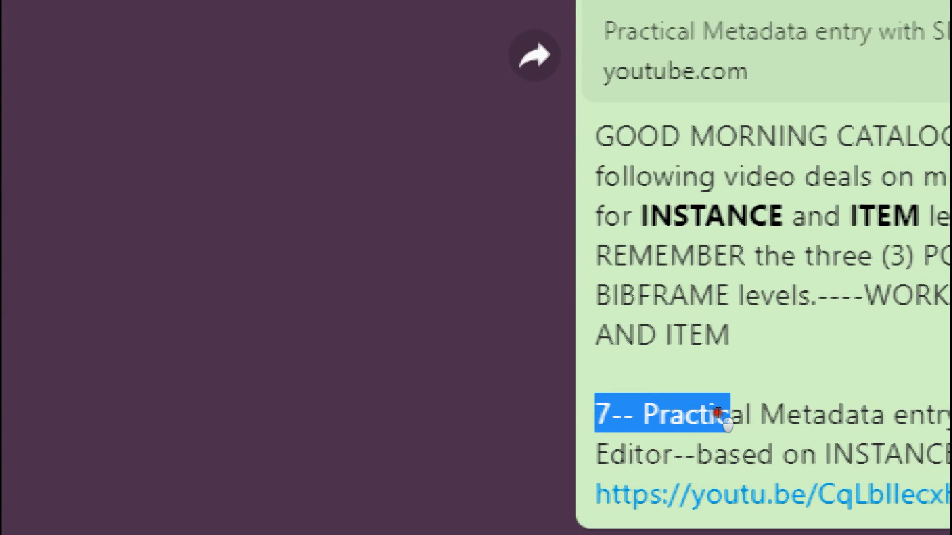
click(719, 413)
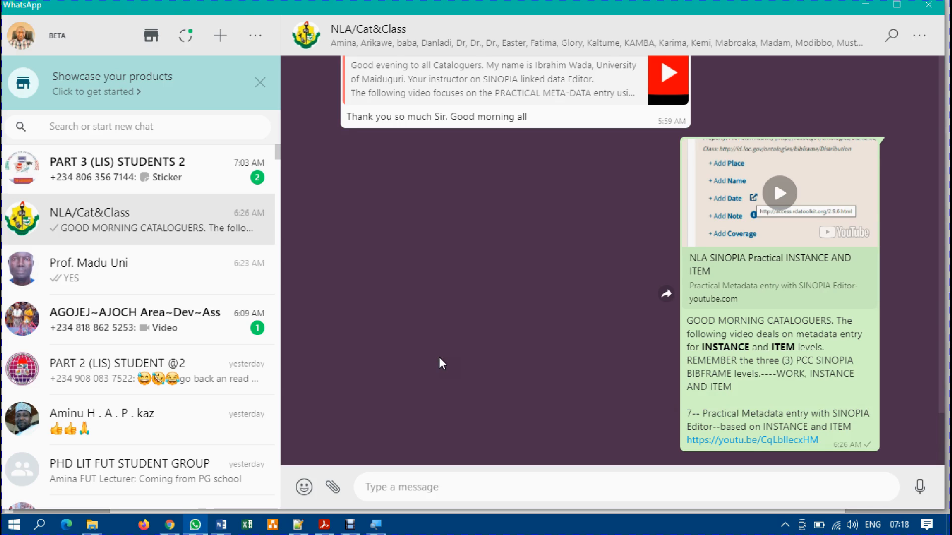
click(169, 527)
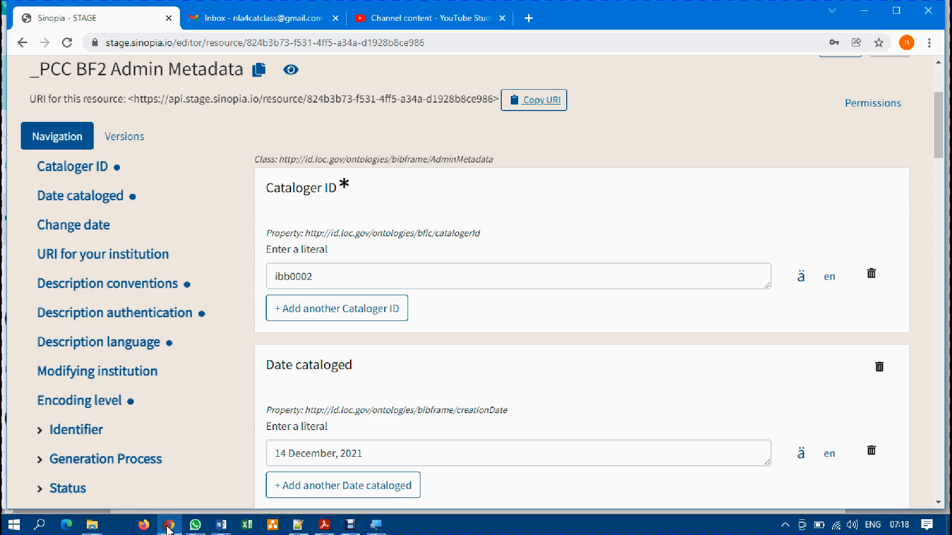